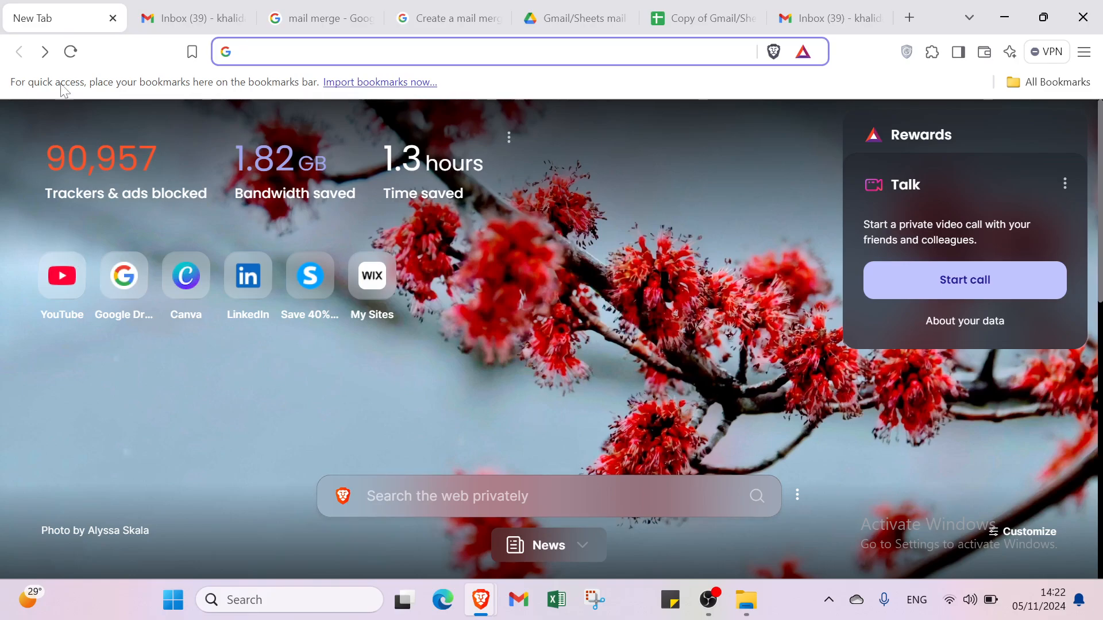
Look over the open pages: Gmail inbox, mail merge search results, setup guide, spreadsheet copy page, copied spreadsheet and draft email
left_click(163, 11)
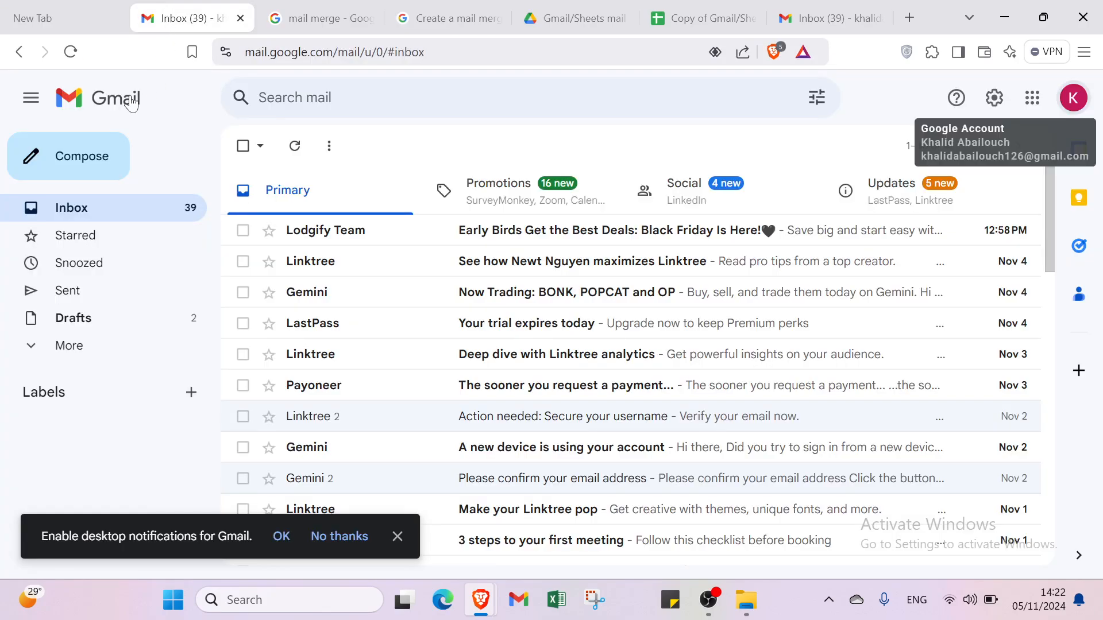
left_click(313, 18)
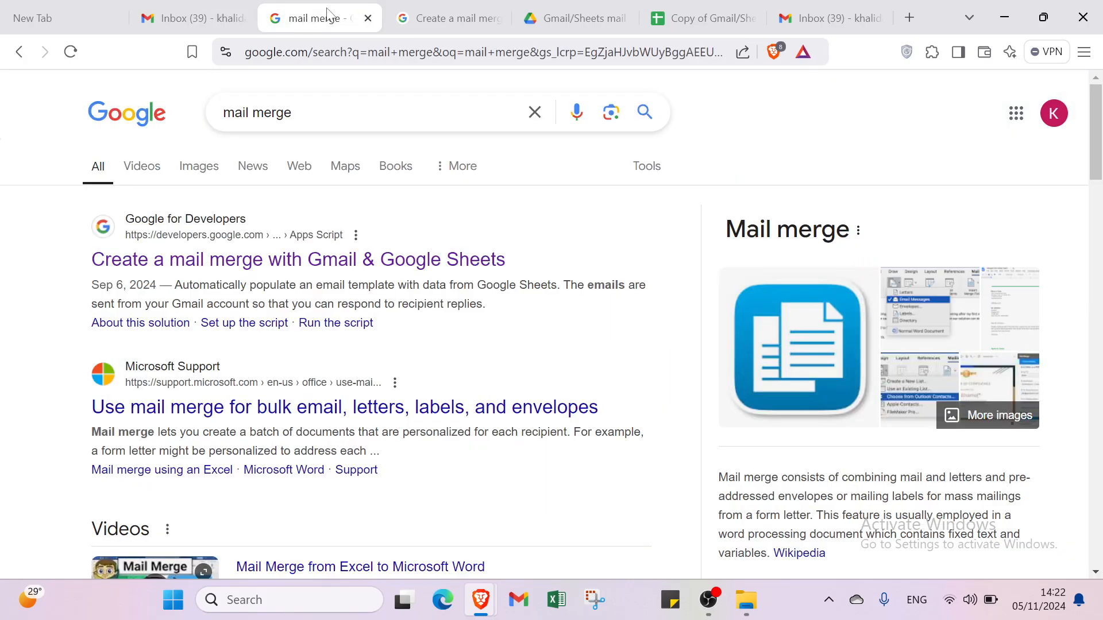
left_click(402, 29)
left_click(315, 18)
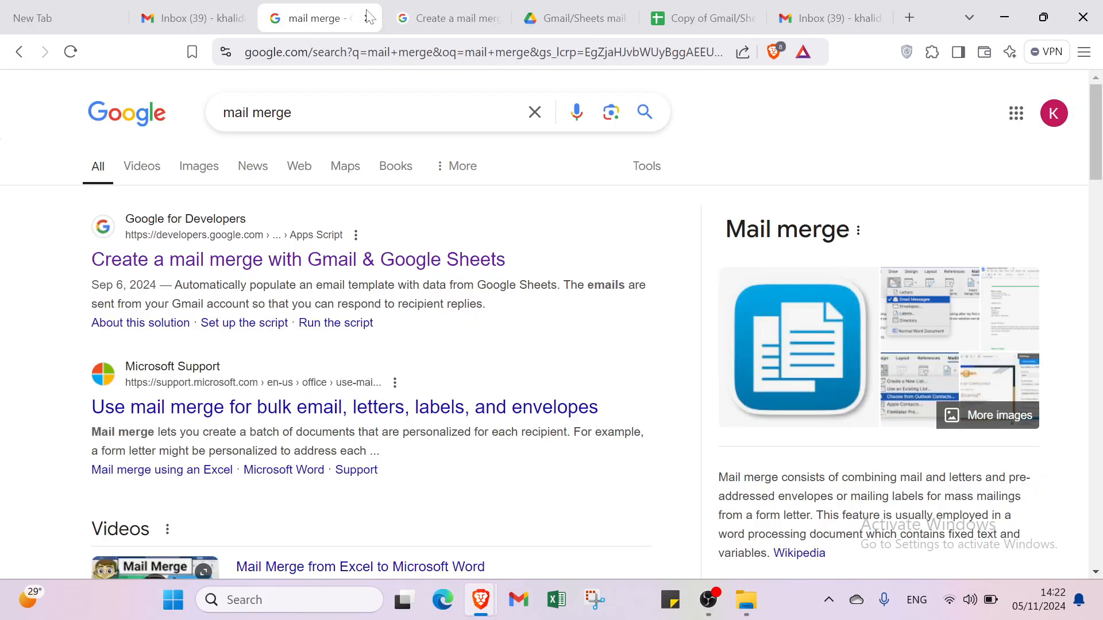
left_click(415, 18)
left_click(560, 29)
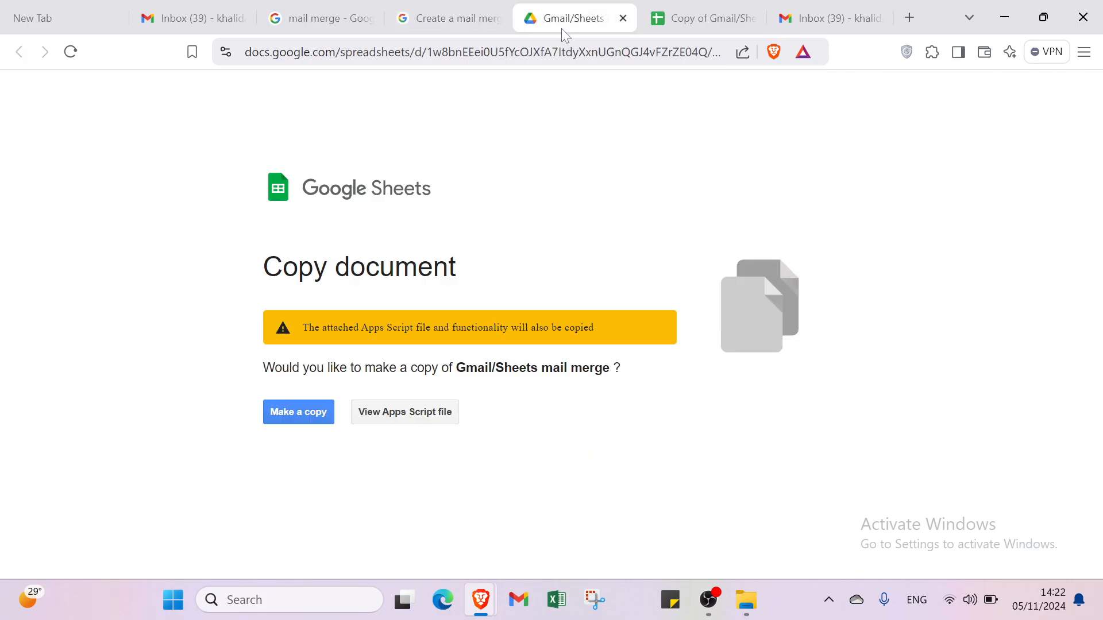
left_click(695, 16)
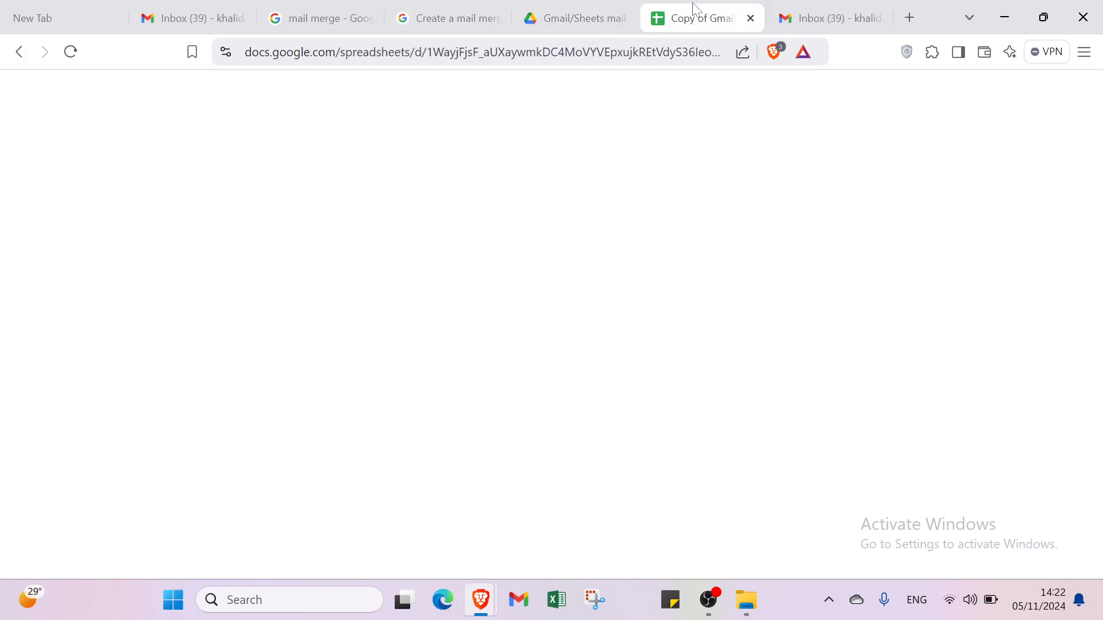
left_click(815, 21)
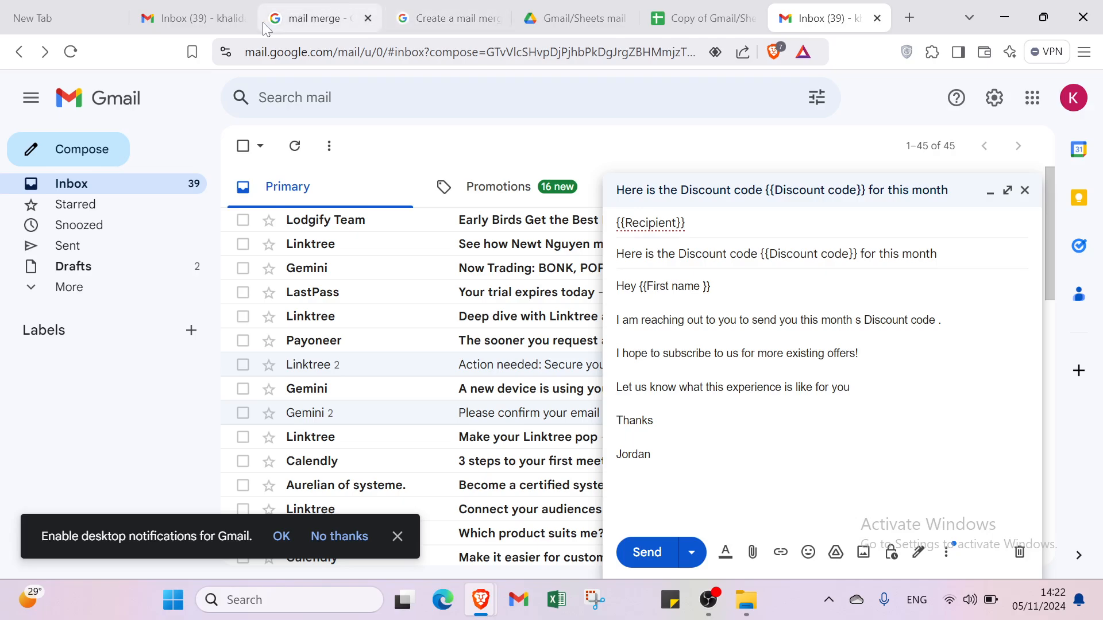
left_click(173, 22)
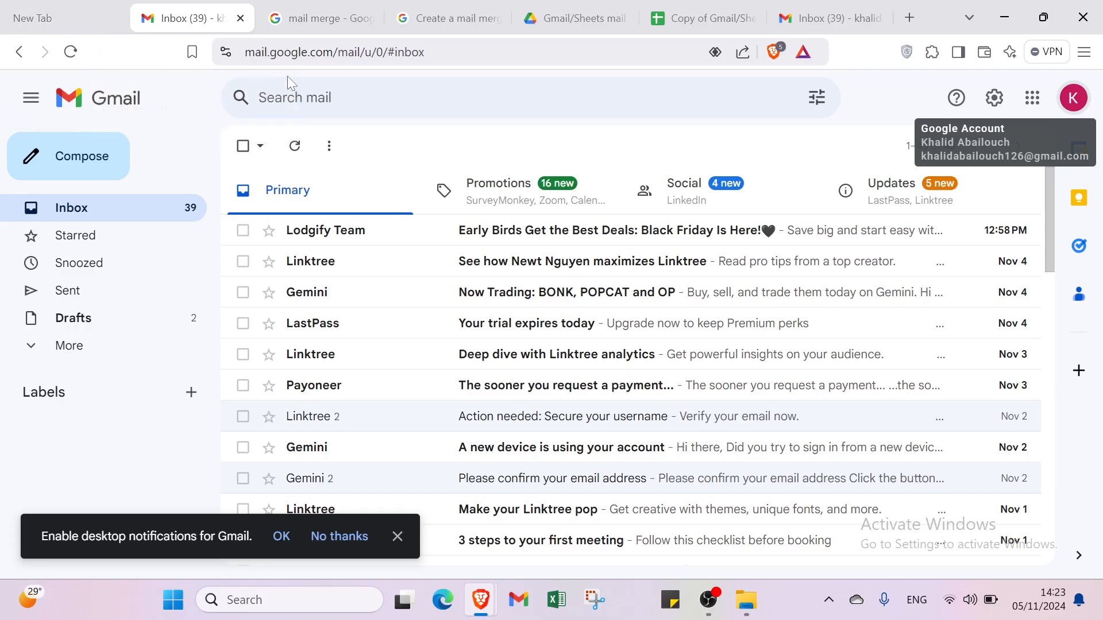
left_click(77, 19)
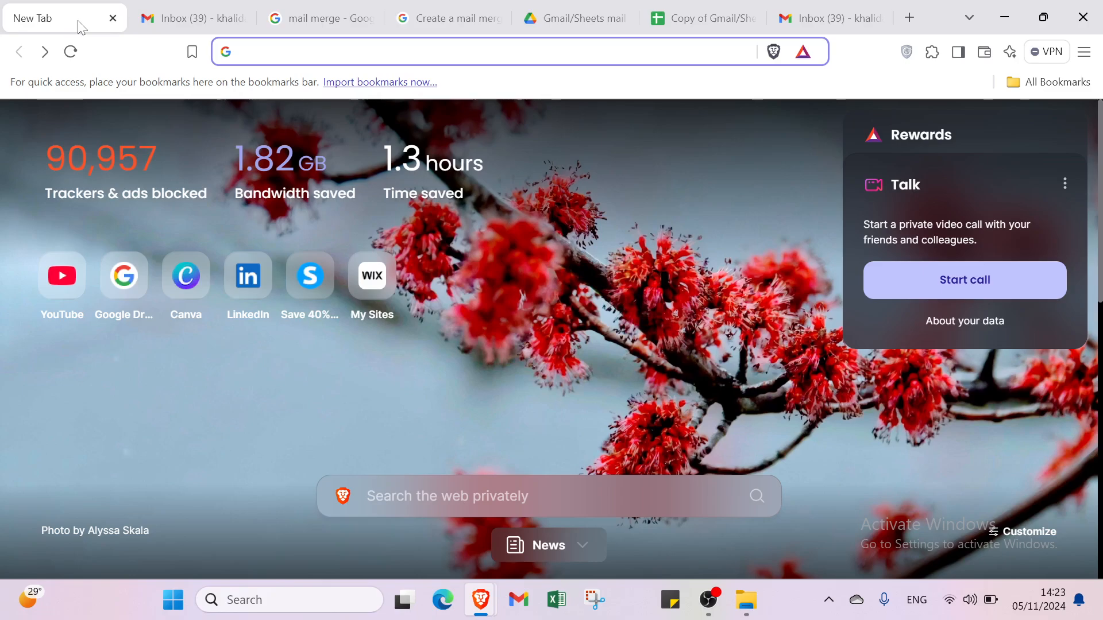
Open the guide on creating a mail merge with Gmail & Google Sheets and read its objectives and How it works section
left_click(158, 19)
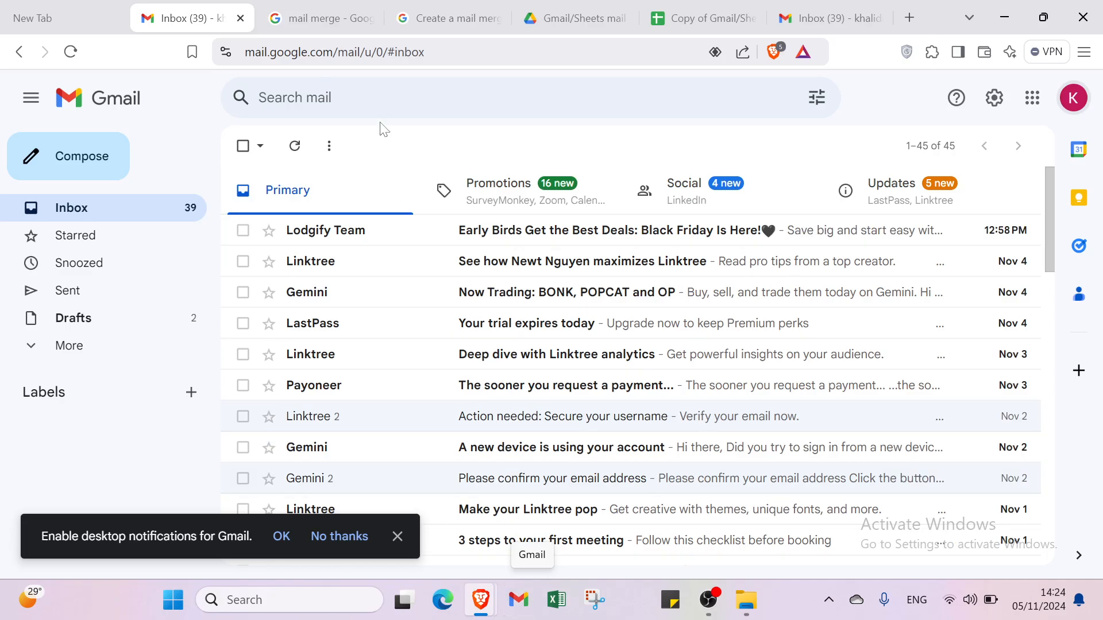
left_click(316, 20)
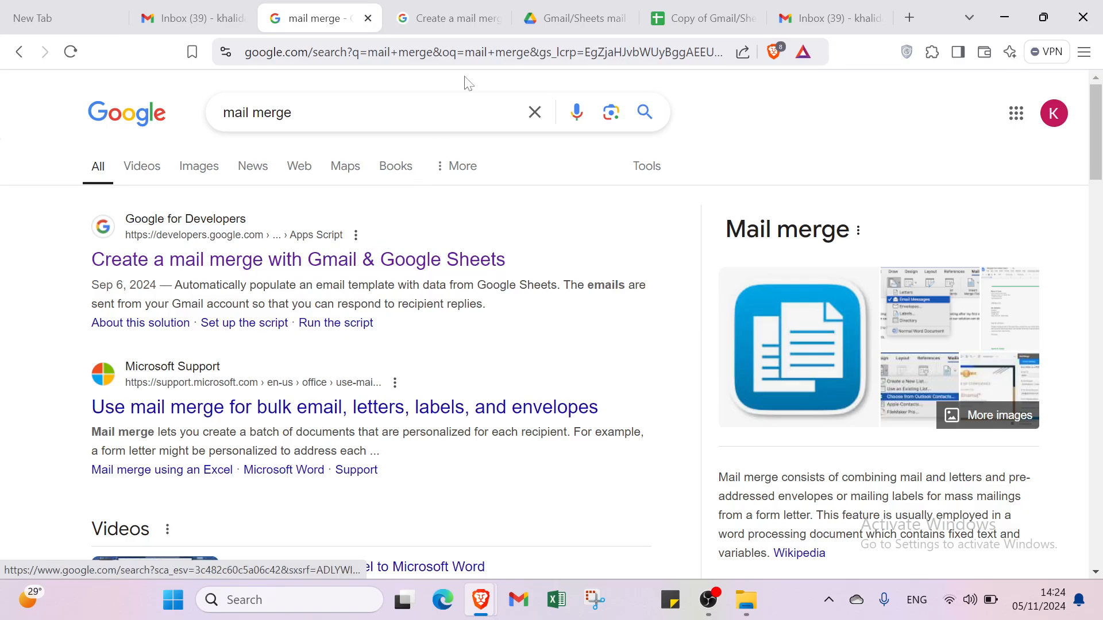
left_click(452, 27)
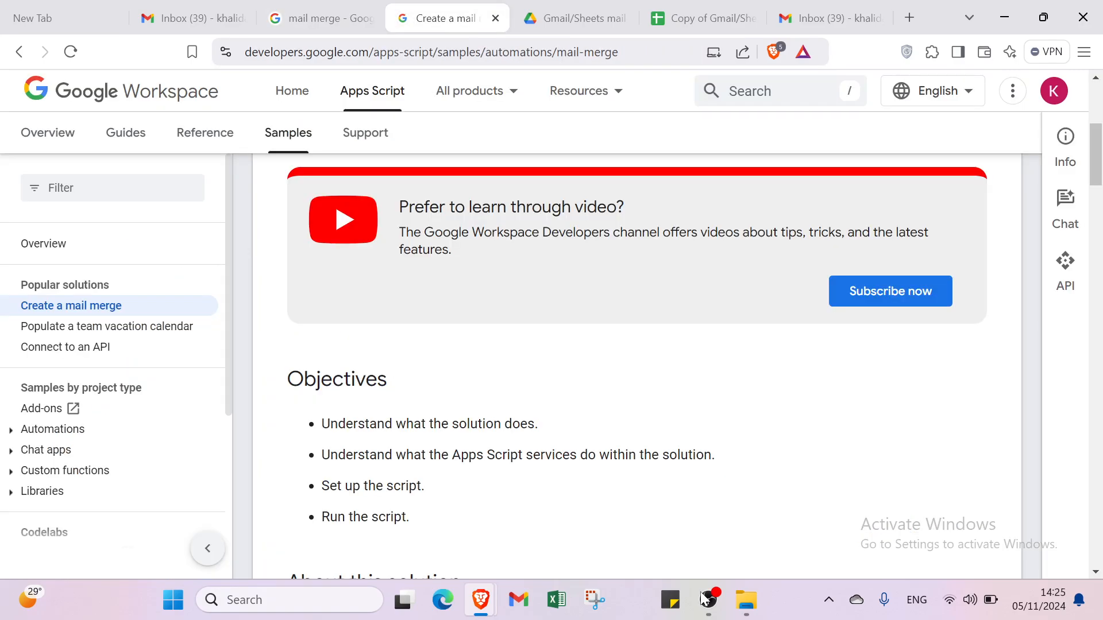
scroll(612, 352, "up", 5)
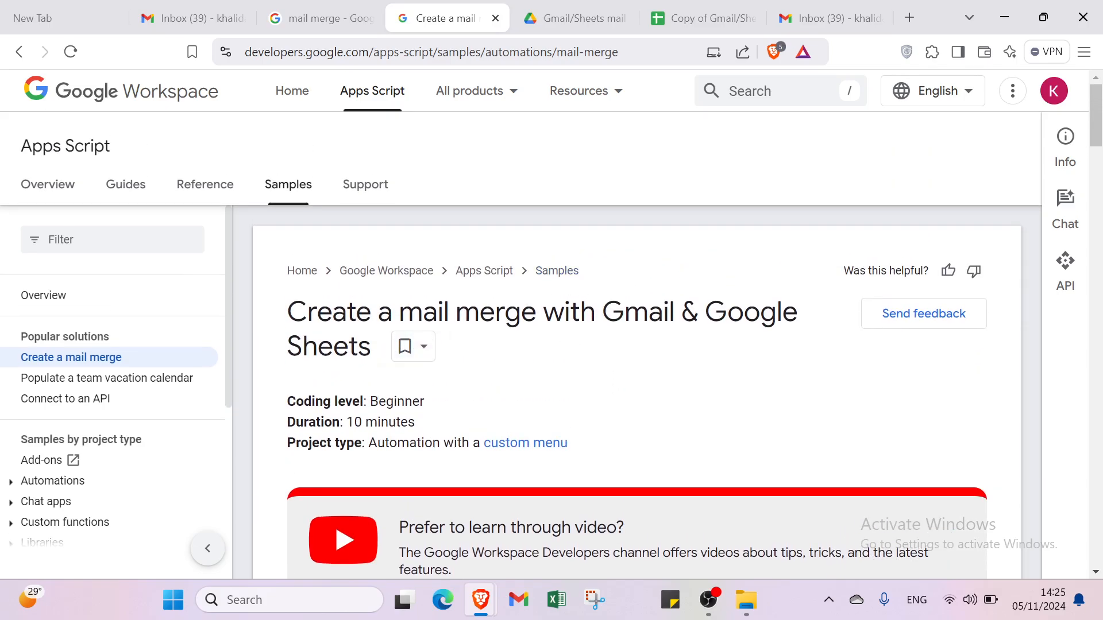
scroll(343, 377, "down", 2)
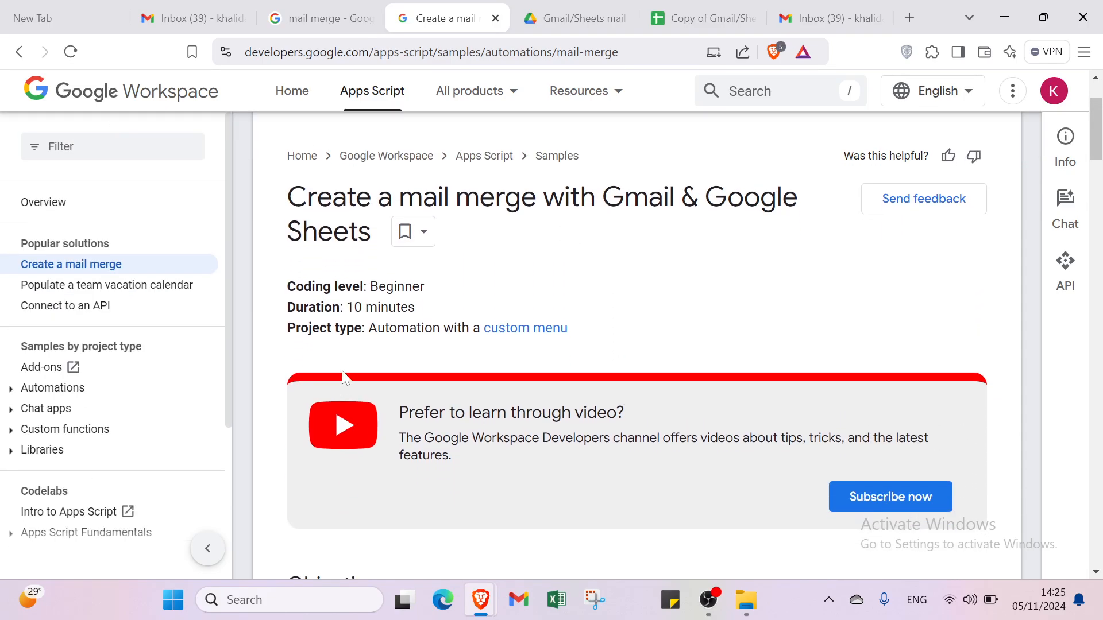
scroll(342, 362, "down", 4)
scroll(337, 342, "up", 3)
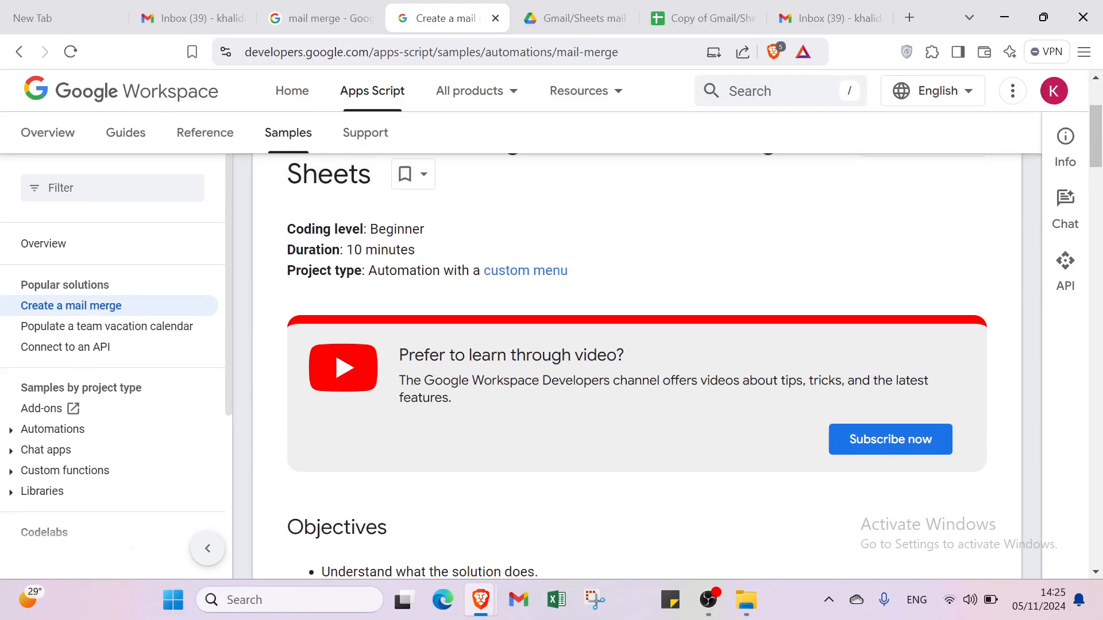
scroll(475, 284, "down", 6)
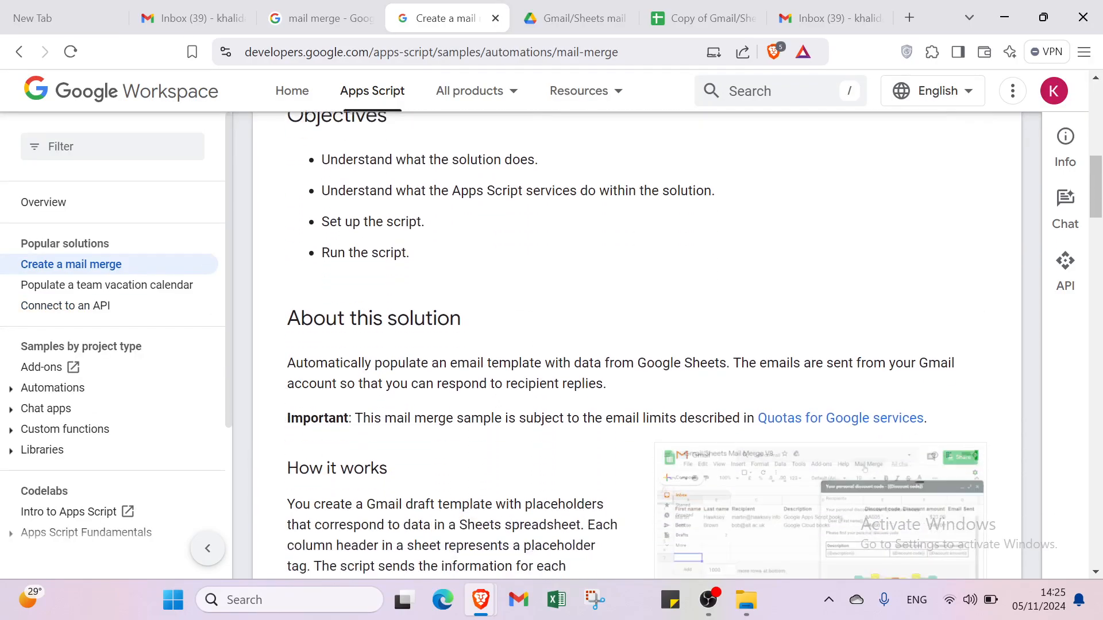
scroll(449, 260, "up", 1)
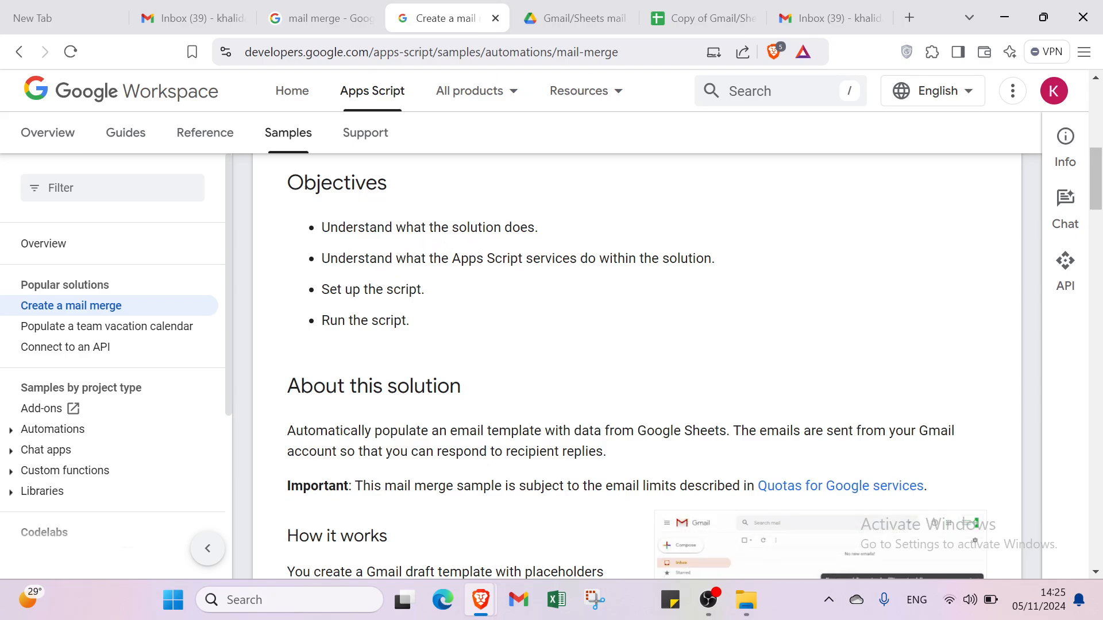
scroll(420, 247, "down", 4)
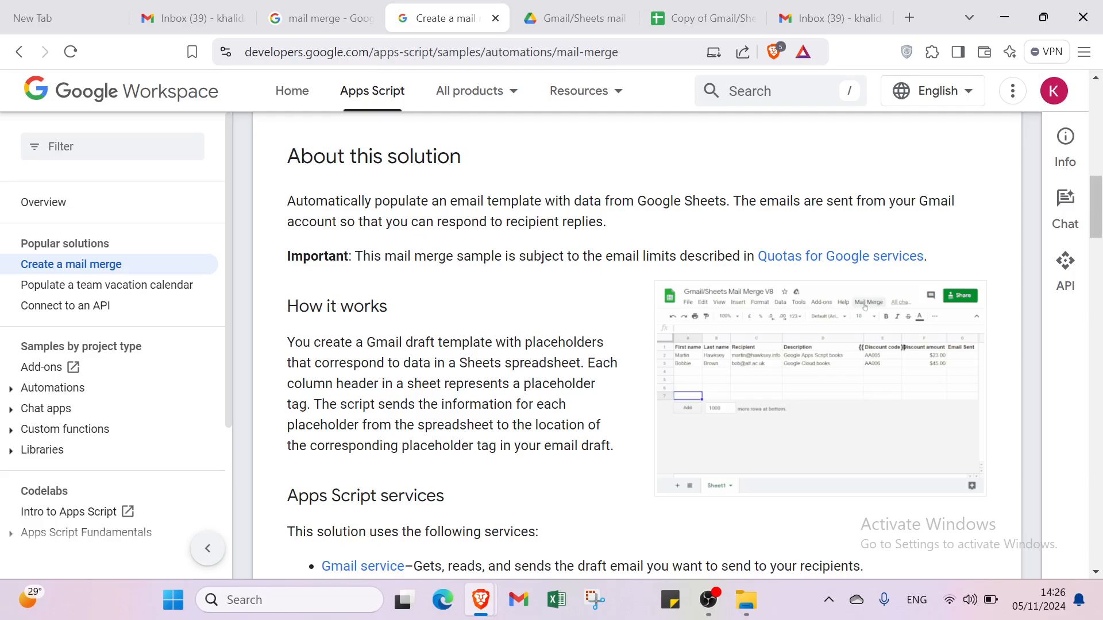
scroll(632, 344, "down", 1)
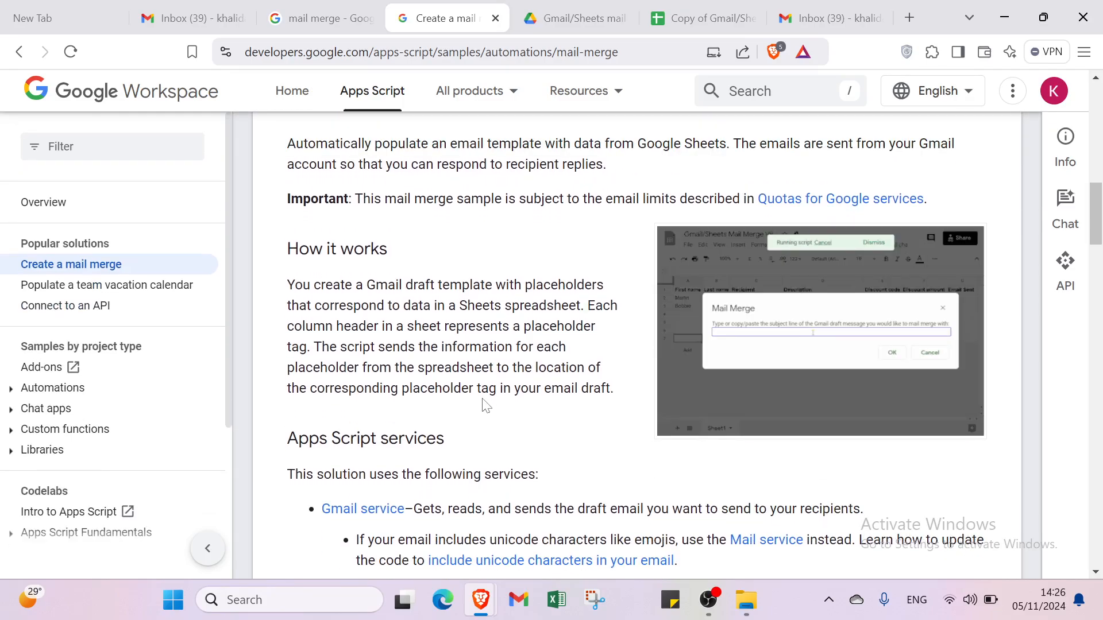
Read the guide's prerequisites and the instructions for creating the Apps Script project
scroll(487, 406, "down", 9)
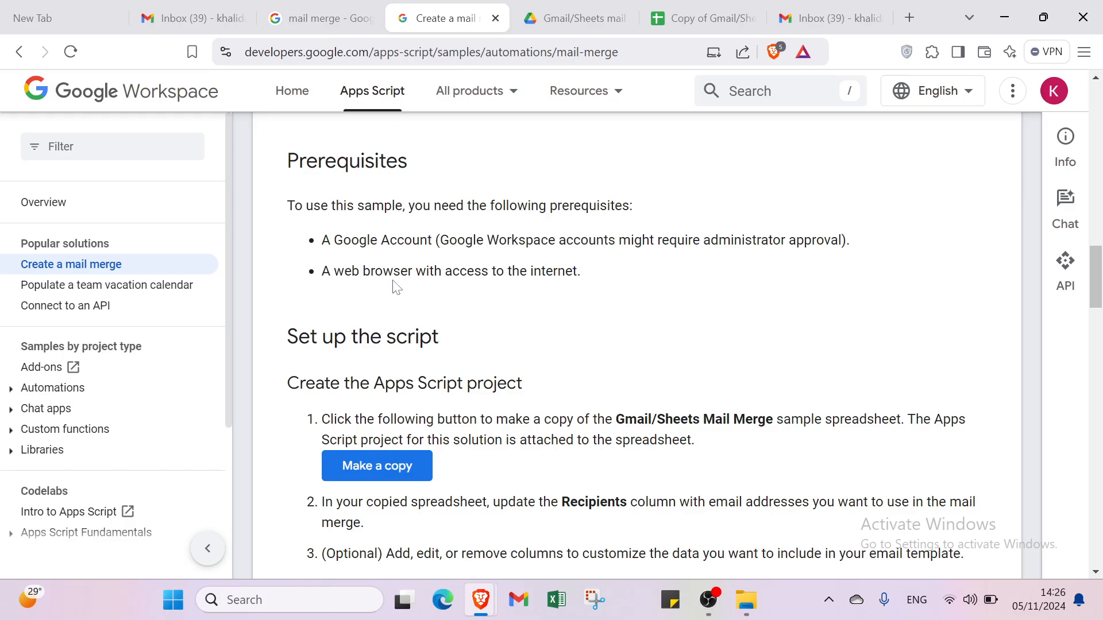
scroll(333, 360, "down", 1)
scroll(334, 361, "down", 1)
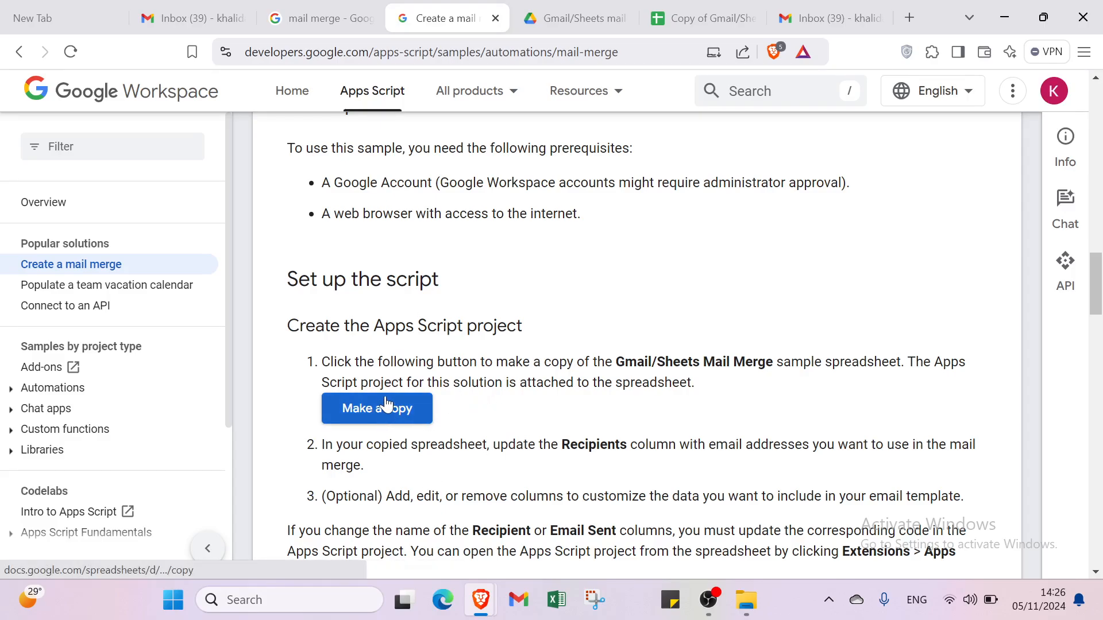
scroll(377, 351, "down", 1)
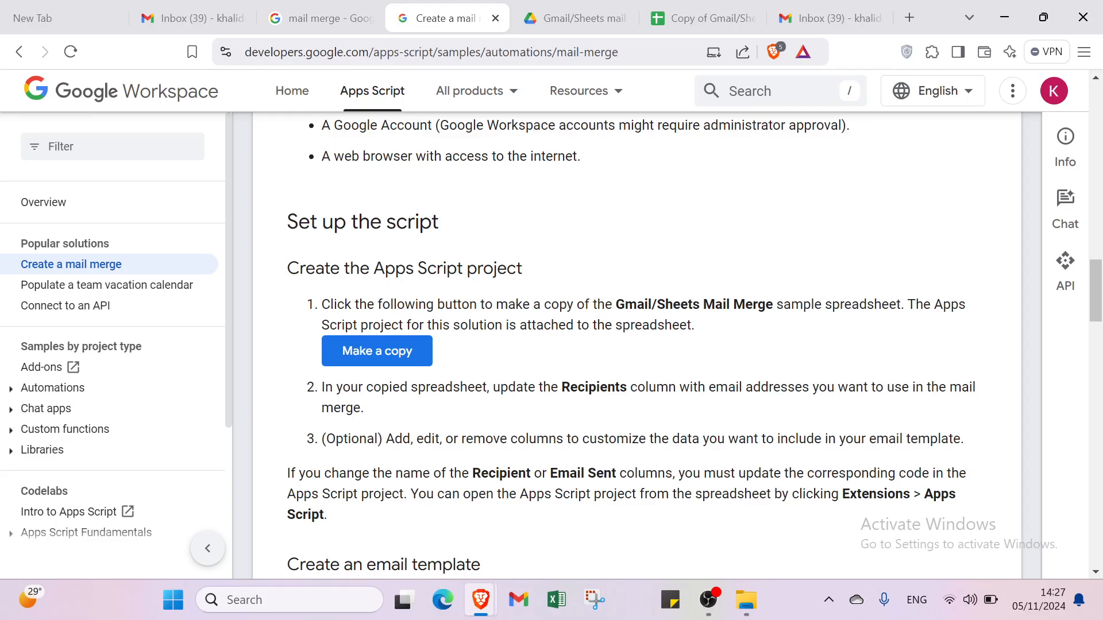
scroll(415, 404, "down", 1)
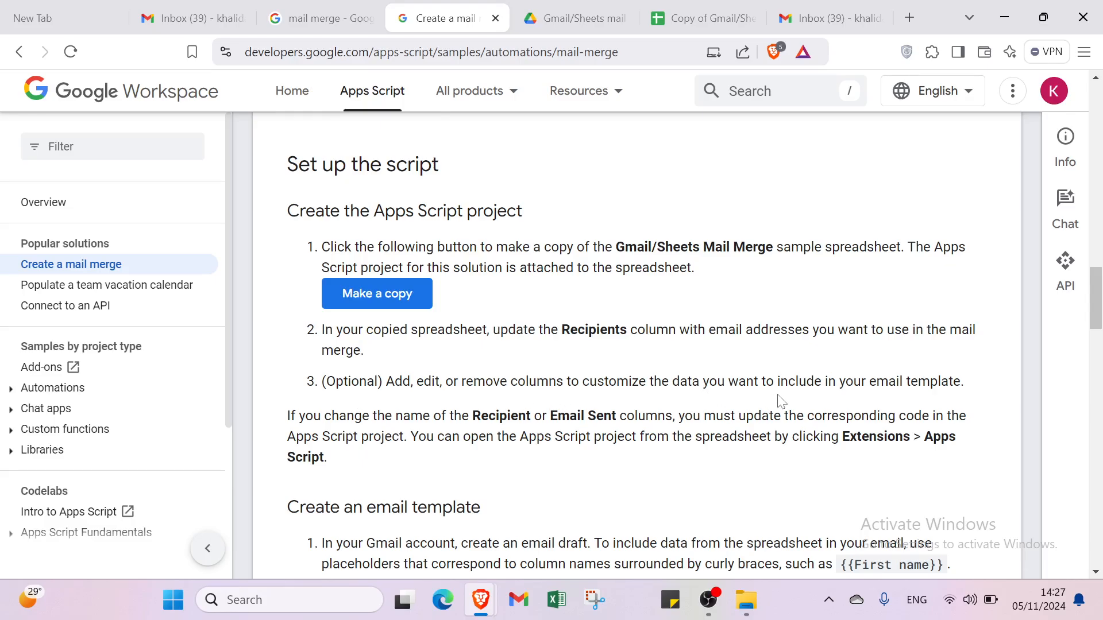
Skim the guide's sections on creating an email template, running the script, reviewing the code and modifications, through to the page end
scroll(856, 393, "down", 5)
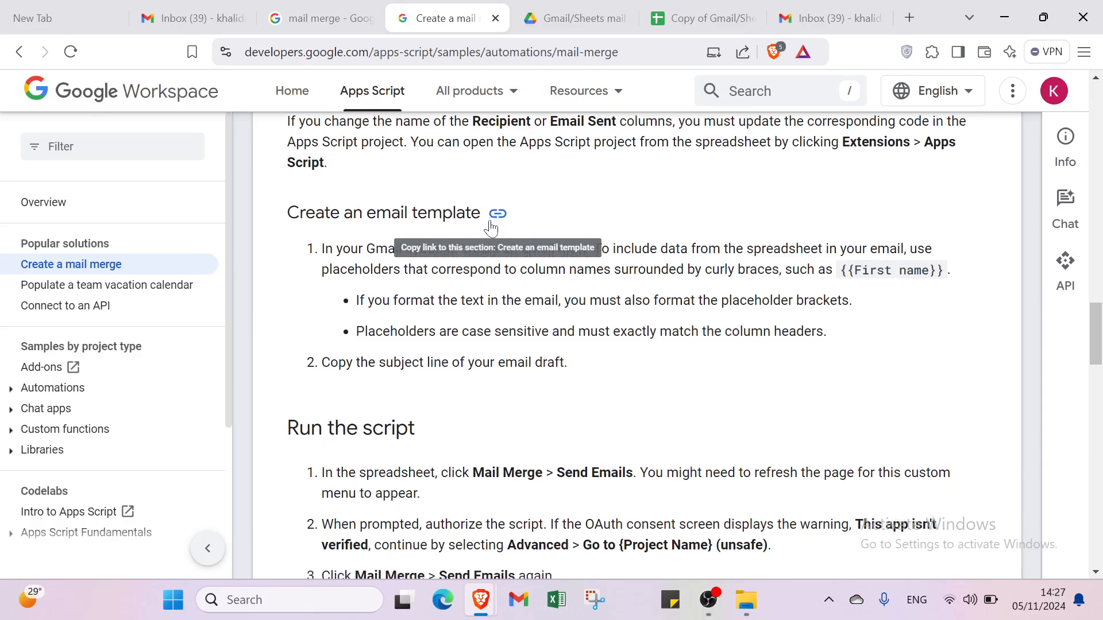
scroll(477, 238, "down", 3)
scroll(476, 244, "down", 5)
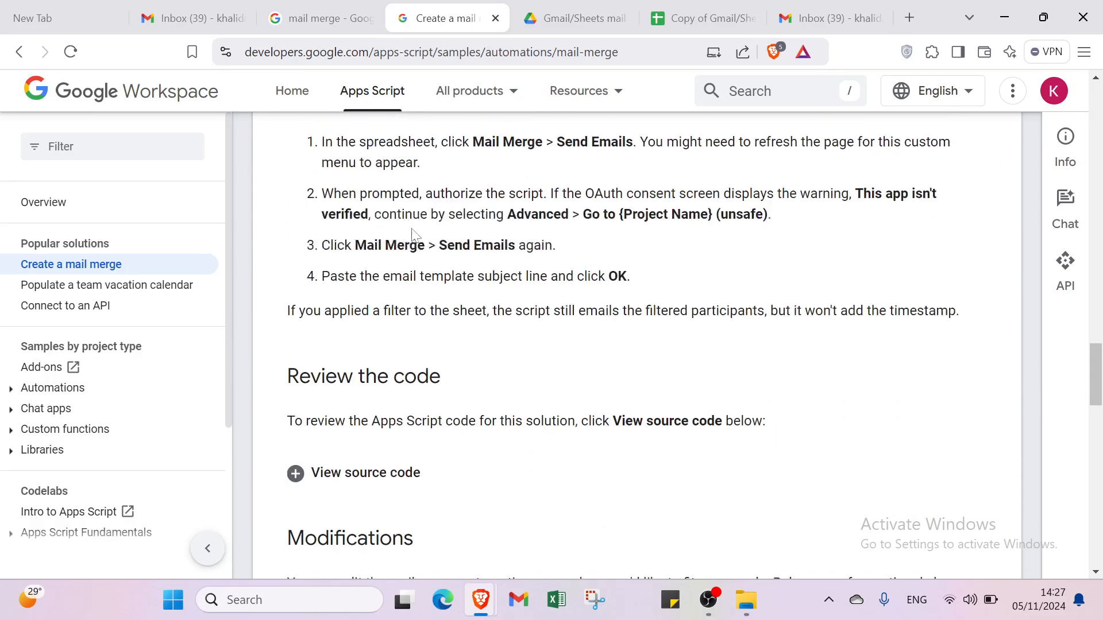
scroll(416, 286, "down", 6)
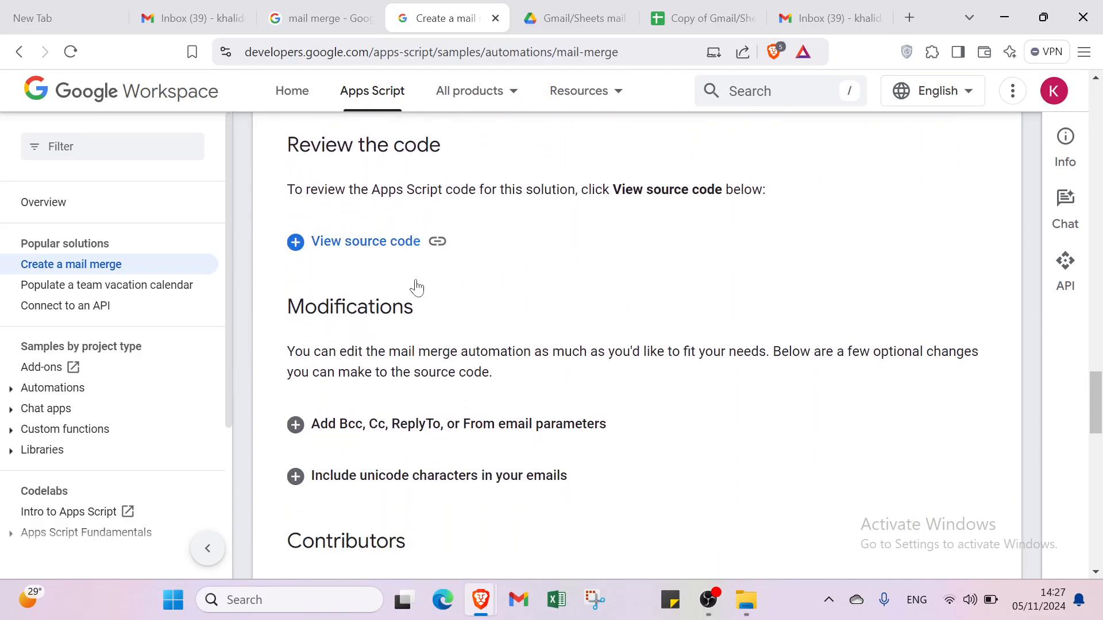
scroll(468, 304, "down", 6)
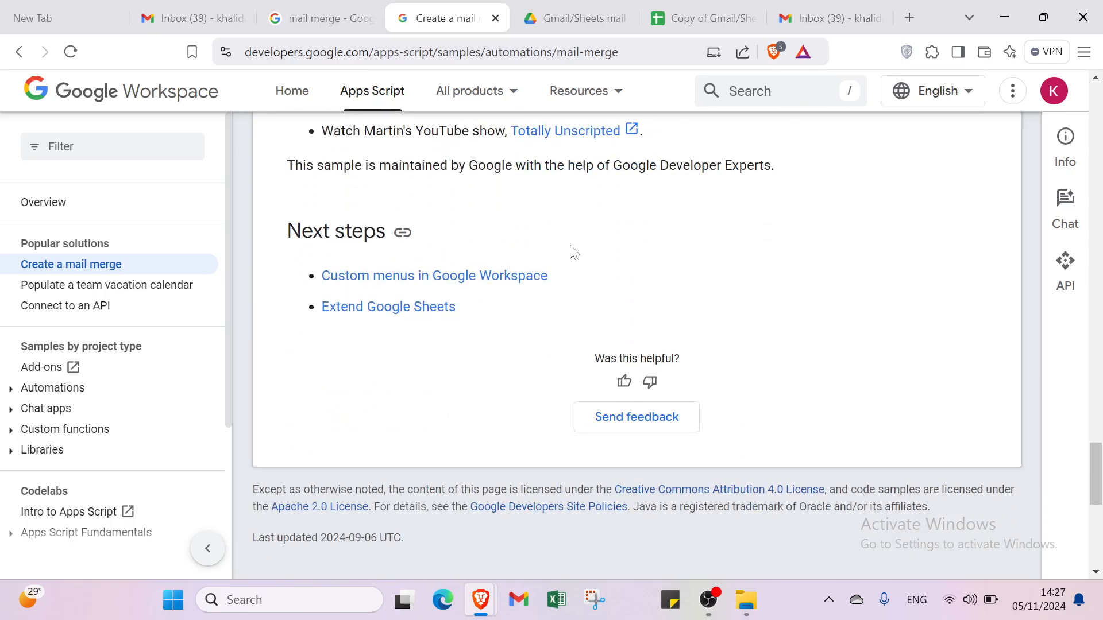
scroll(580, 281, "down", 9)
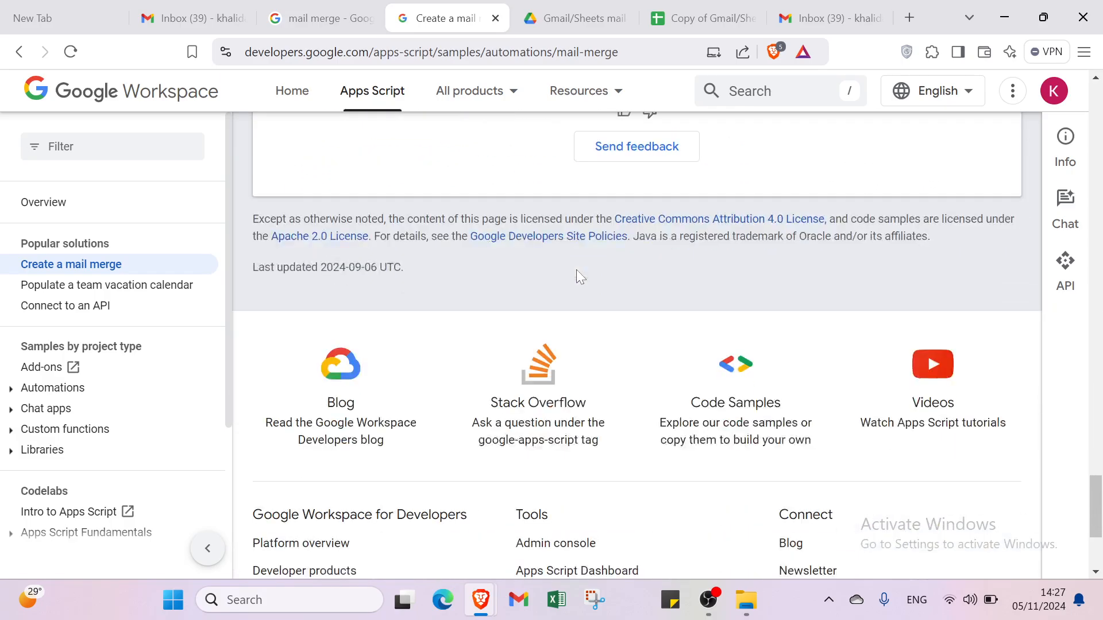
Go back through the guide to its Set up the script section
scroll(578, 277, "up", 4)
scroll(578, 278, "up", 15)
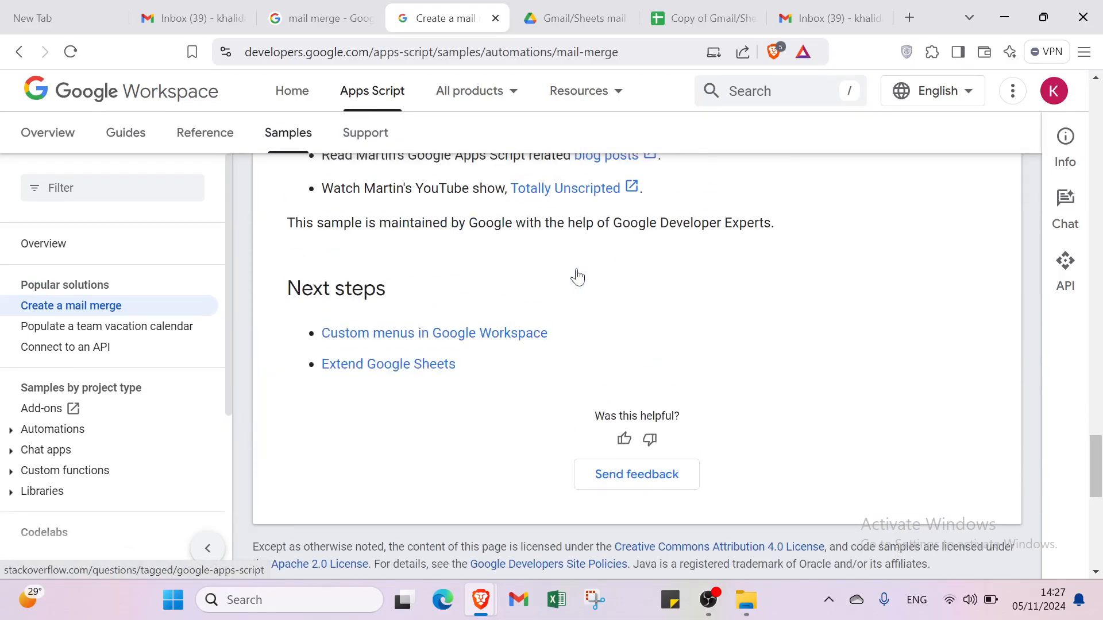
scroll(572, 270, "up", 15)
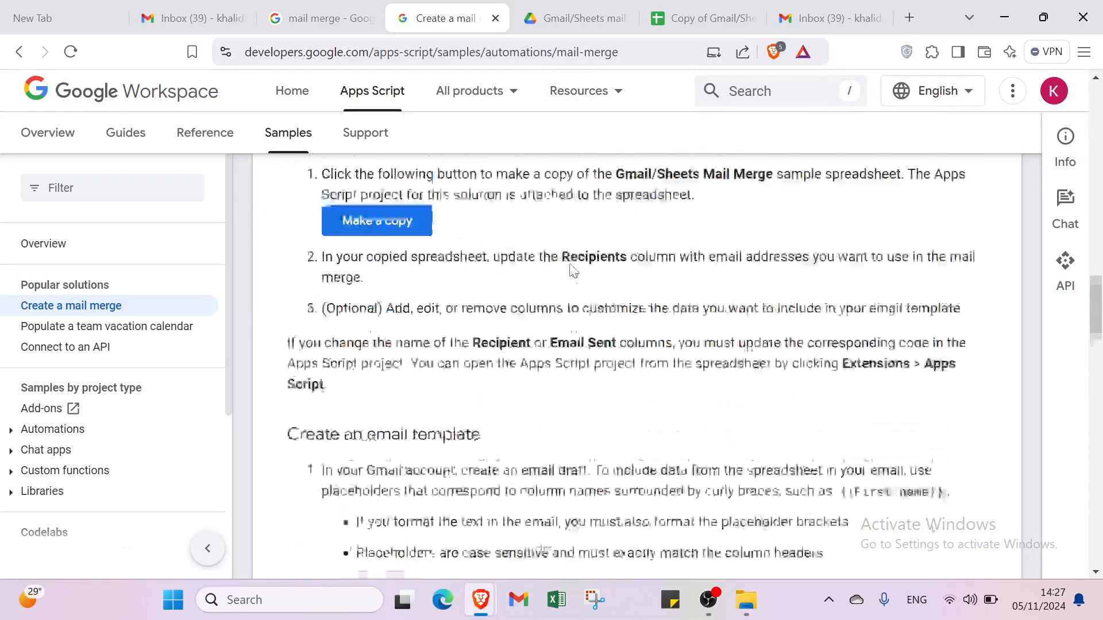
scroll(573, 265, "up", 8)
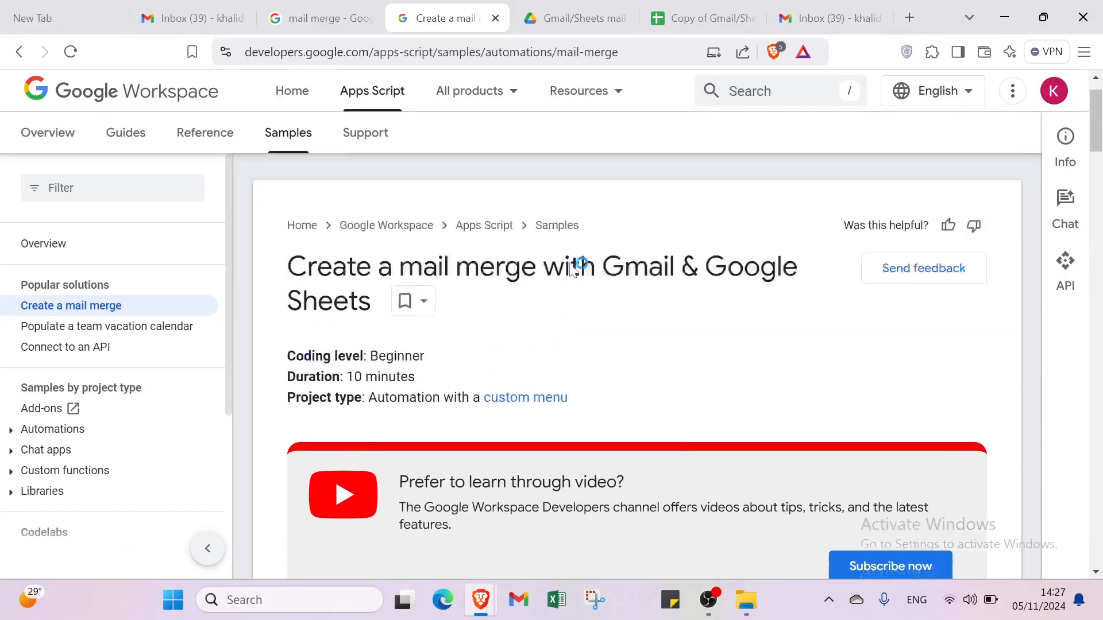
scroll(551, 279, "down", 10)
scroll(542, 290, "down", 15)
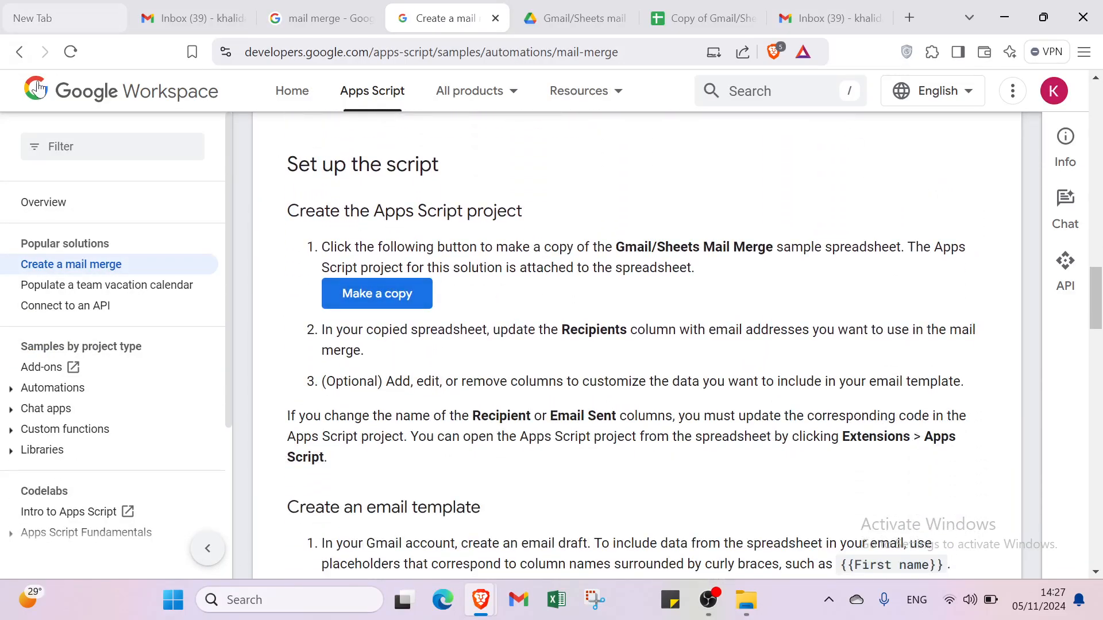
View the Gmail/Sheets mail merge copy page, and examine the First name, Last name and Recipient headers in the copied spreadsheet
left_click(544, 26)
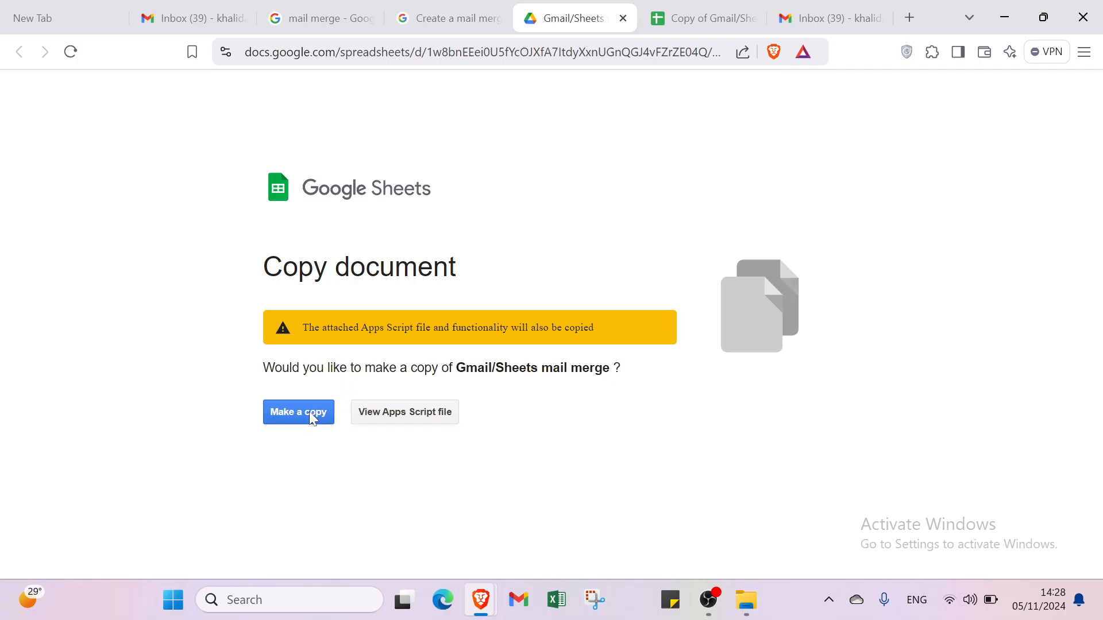
left_click(681, 23)
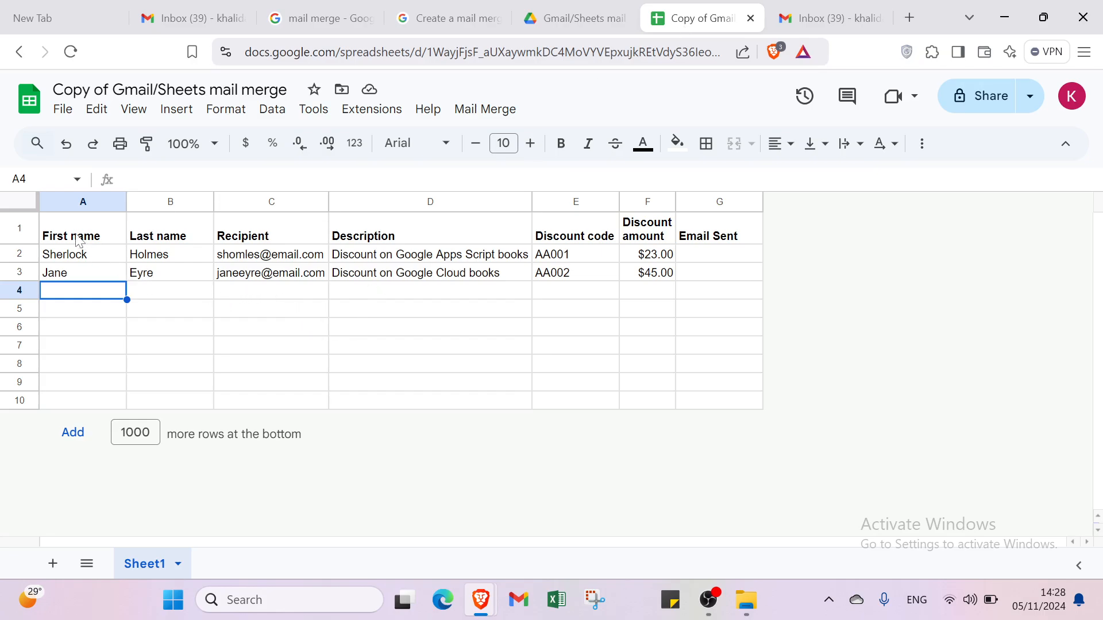
left_click(72, 235)
left_click(160, 236)
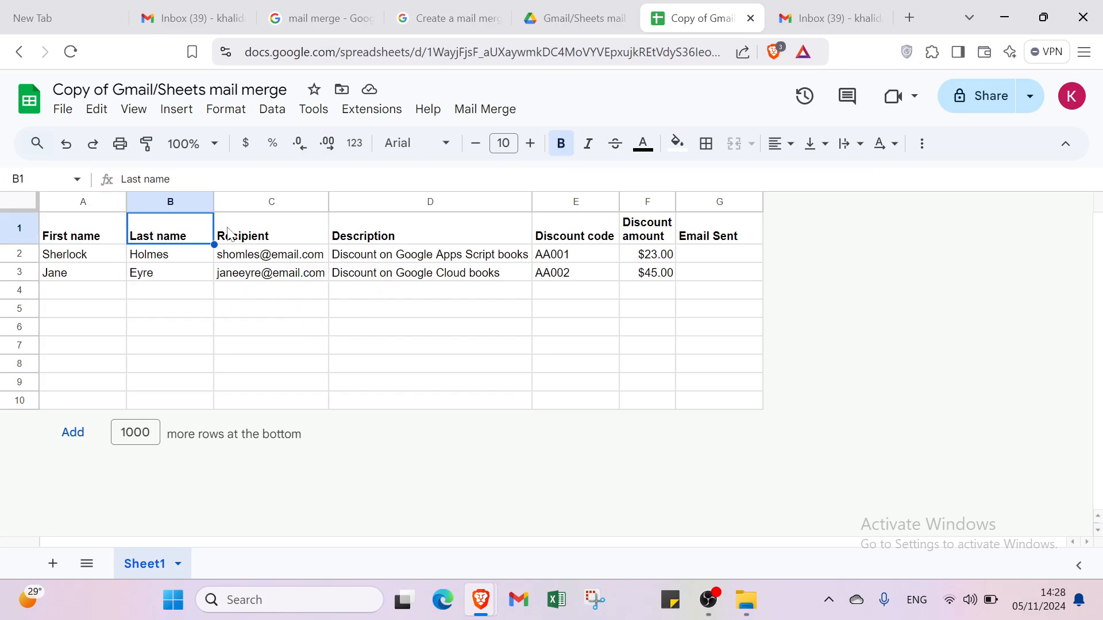
left_click(276, 244)
left_click(87, 236)
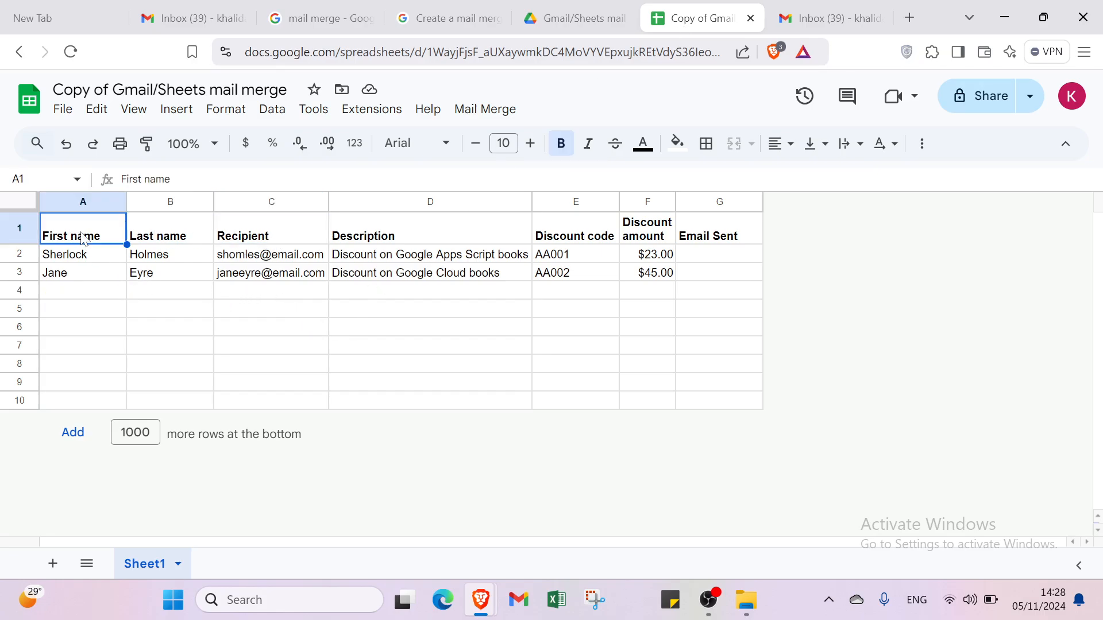
Examine the sample recipients' first name, last name, recipient address, description and discount code in the data rows
left_click(95, 257)
left_click(86, 271)
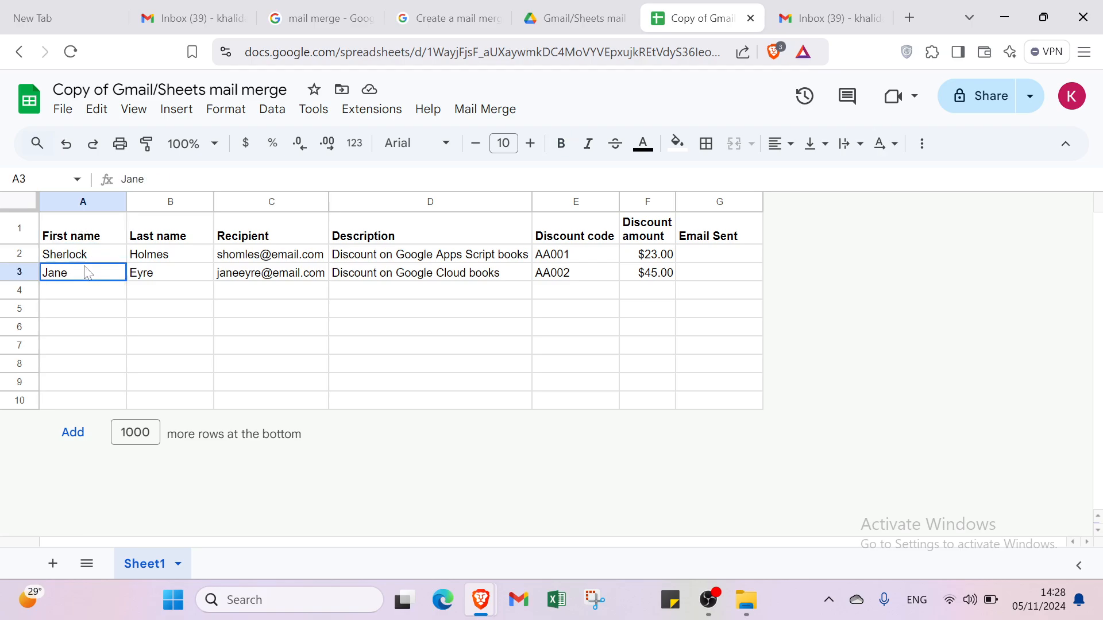
left_click(81, 255)
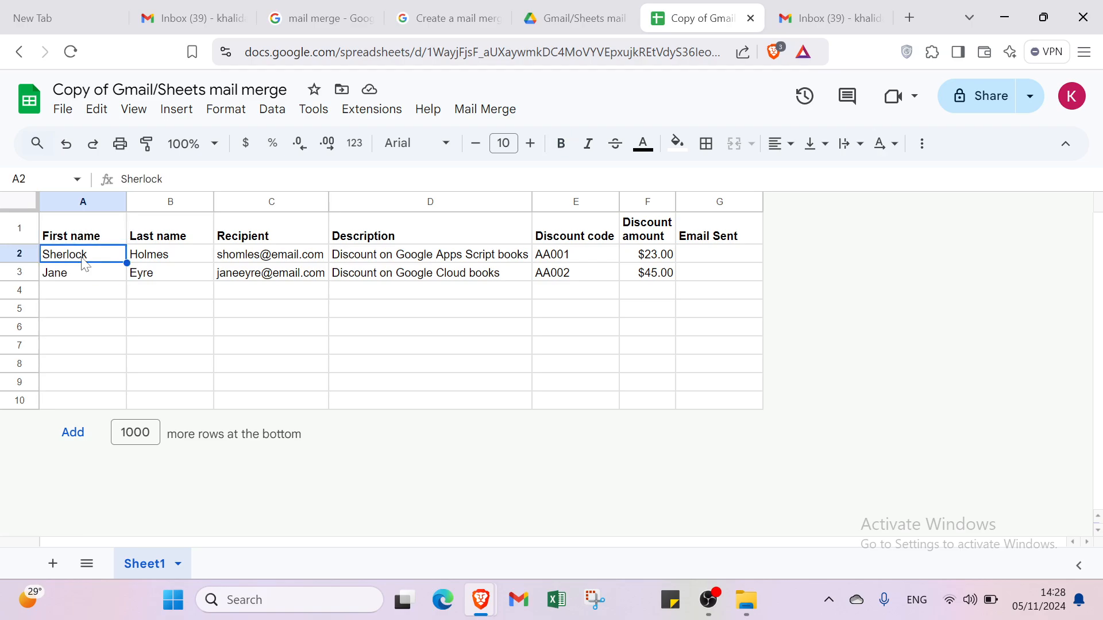
left_click(173, 262)
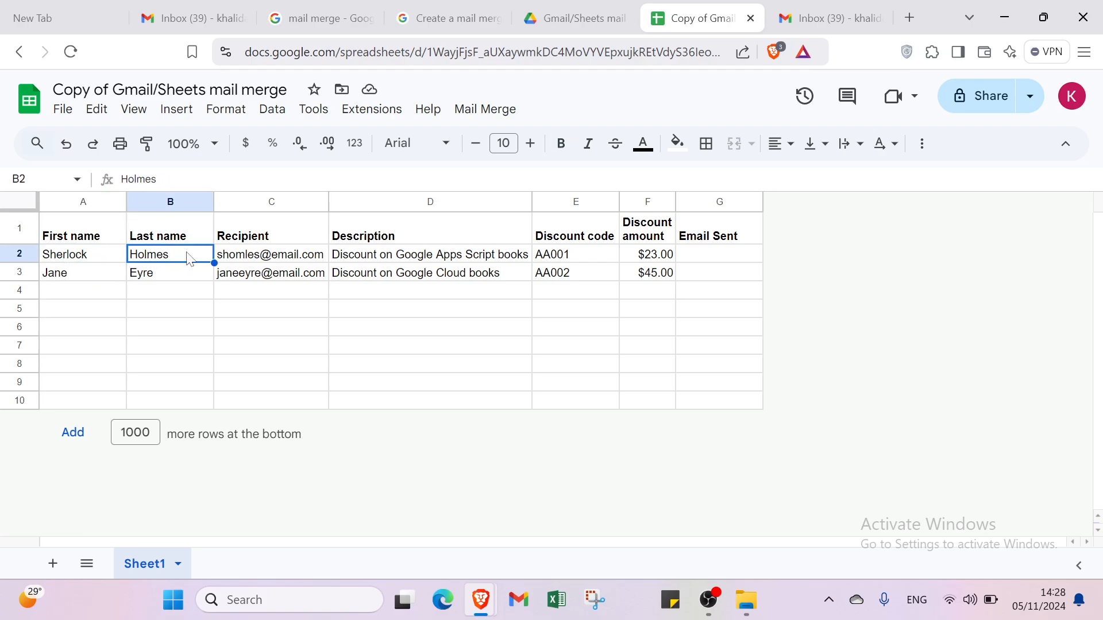
left_click(284, 262)
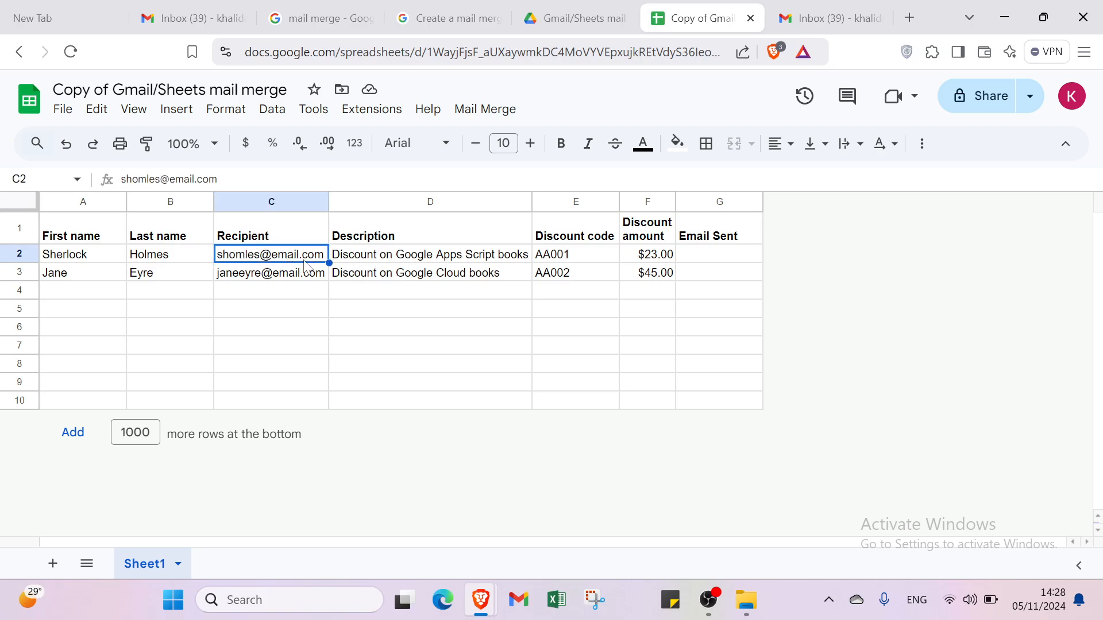
left_click(382, 261)
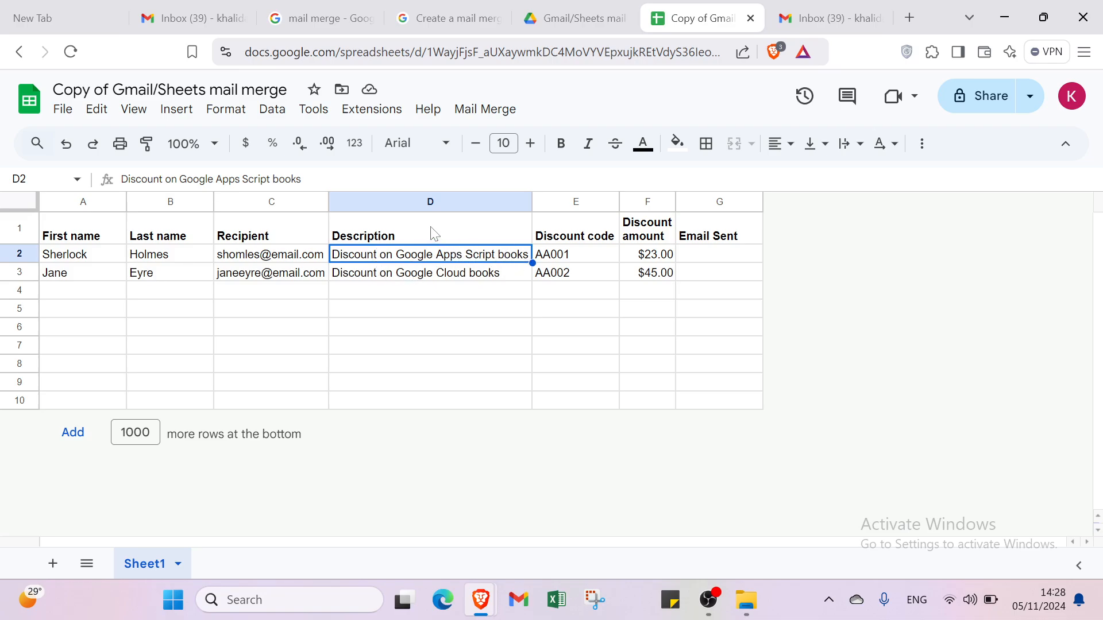
left_click(582, 258)
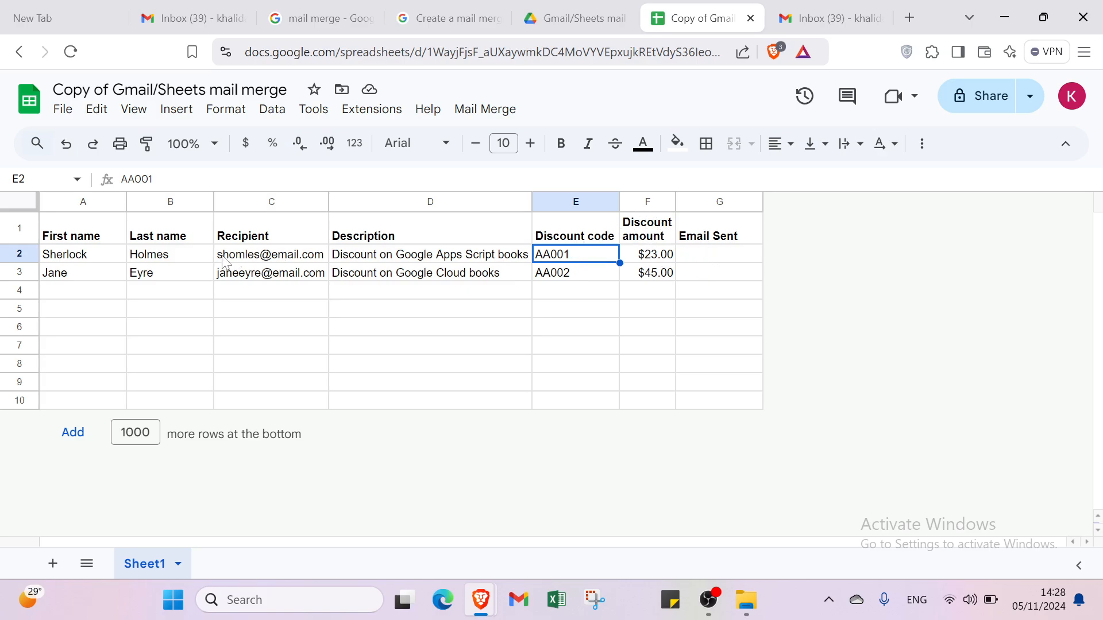
Review the empty First name, Last name and Recipient cells in row 4, where further contacts go
left_click(96, 294)
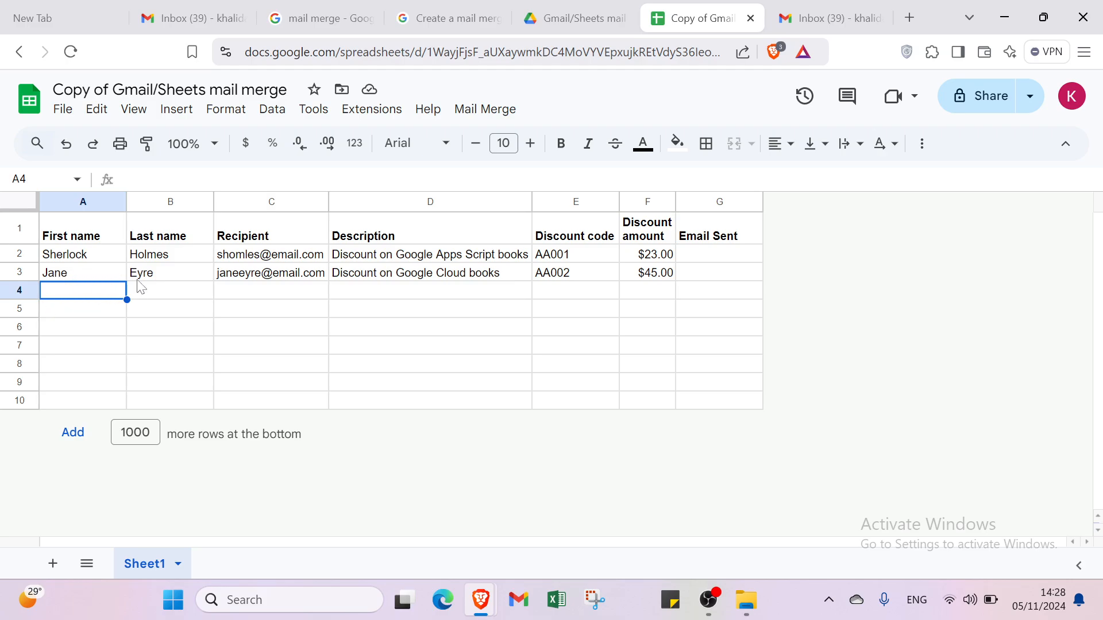
left_click(158, 280)
left_click(212, 290)
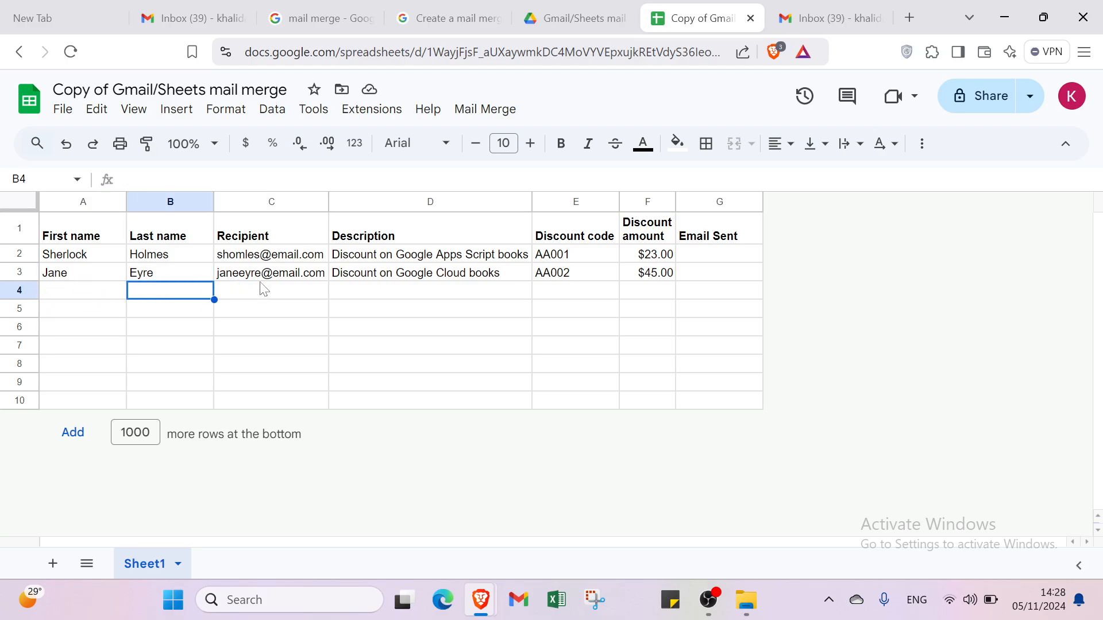
left_click(264, 279)
left_click(268, 291)
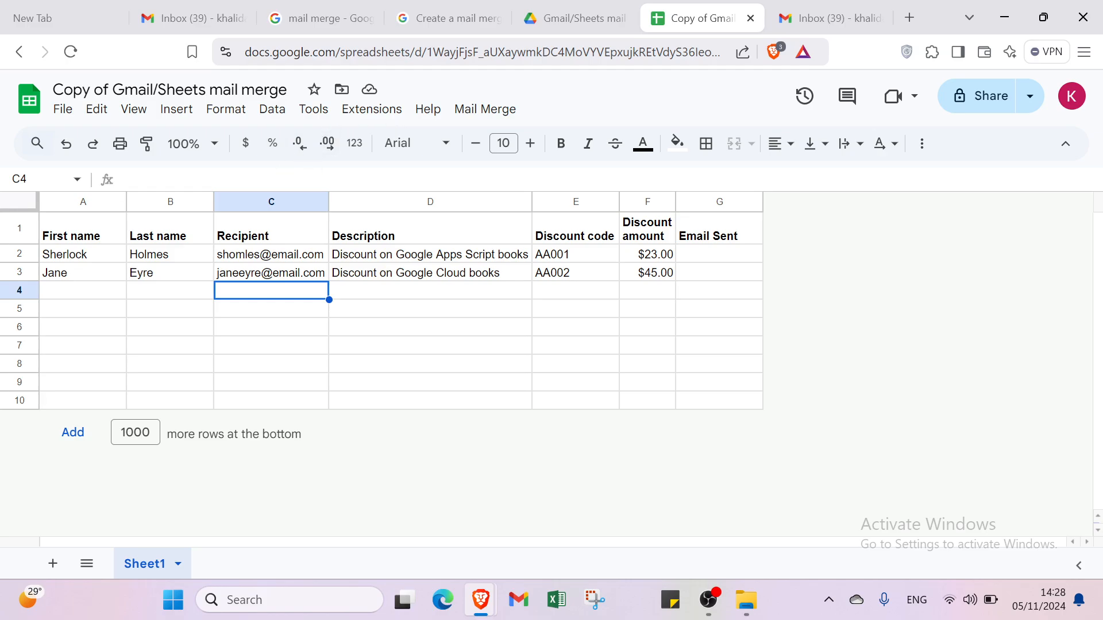
Examine the First name, Discount code and Discount amount headers that serve as placeholders, and return to cell A4
left_click(68, 236)
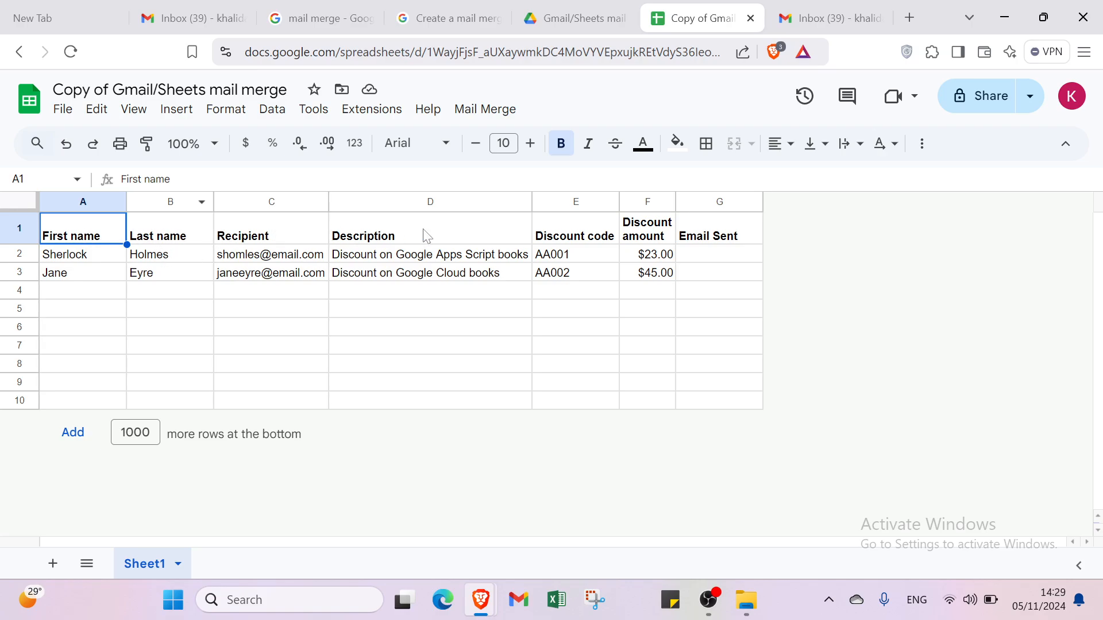
left_click(556, 240)
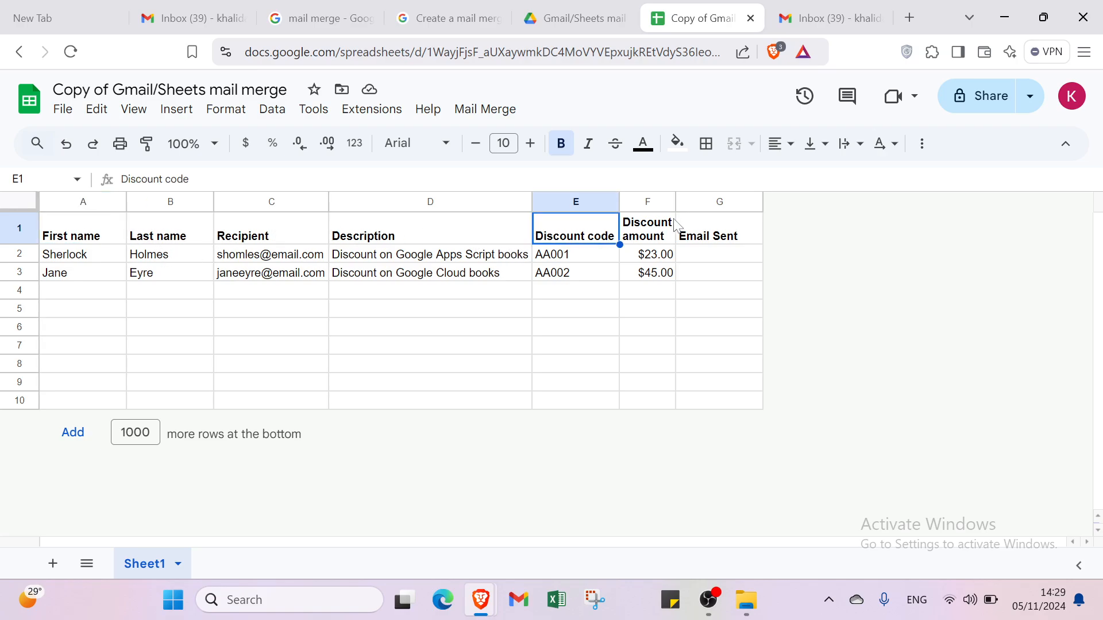
left_click(674, 226)
left_click(568, 231)
left_click(83, 291)
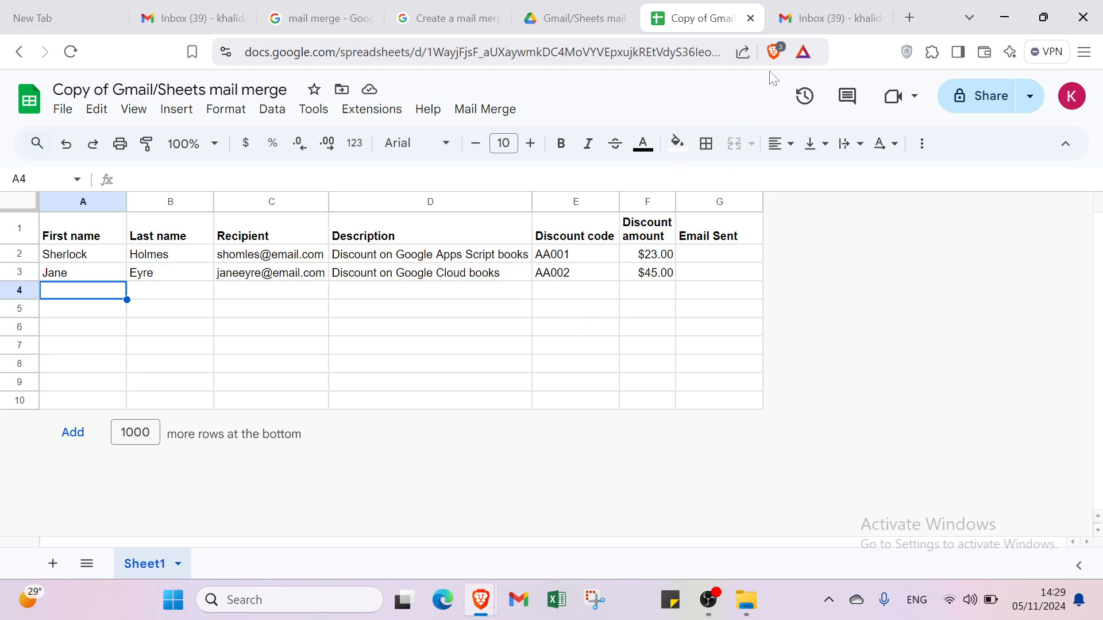
Switch to the Gmail draft addressed to {{Recipient}} with {{Discount code}} in its subject, and try to send it
left_click(178, 17)
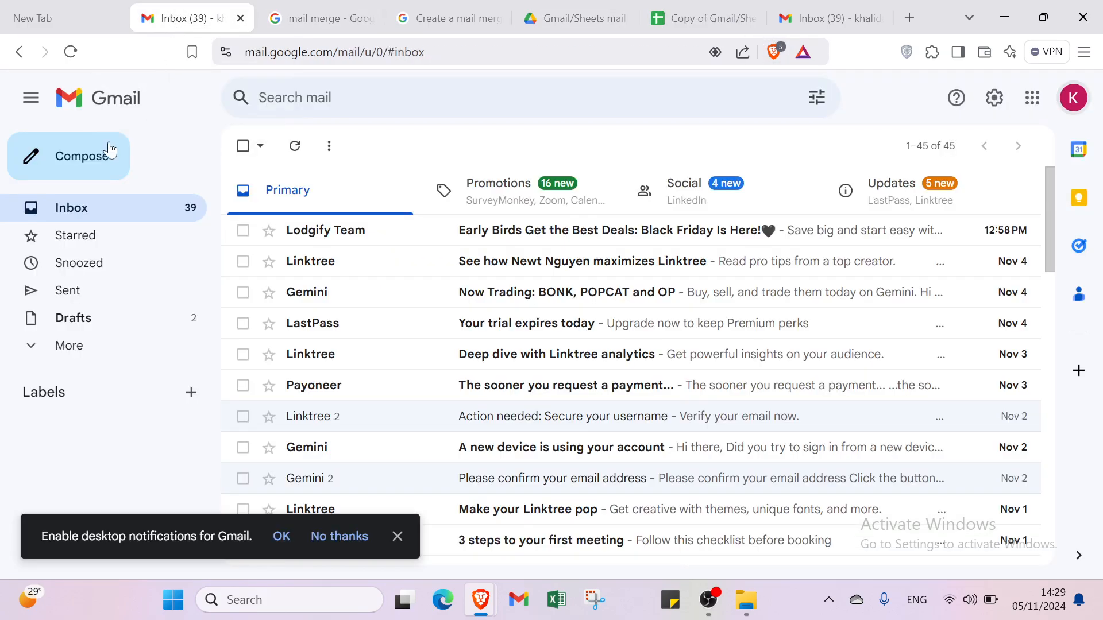
left_click(789, 31)
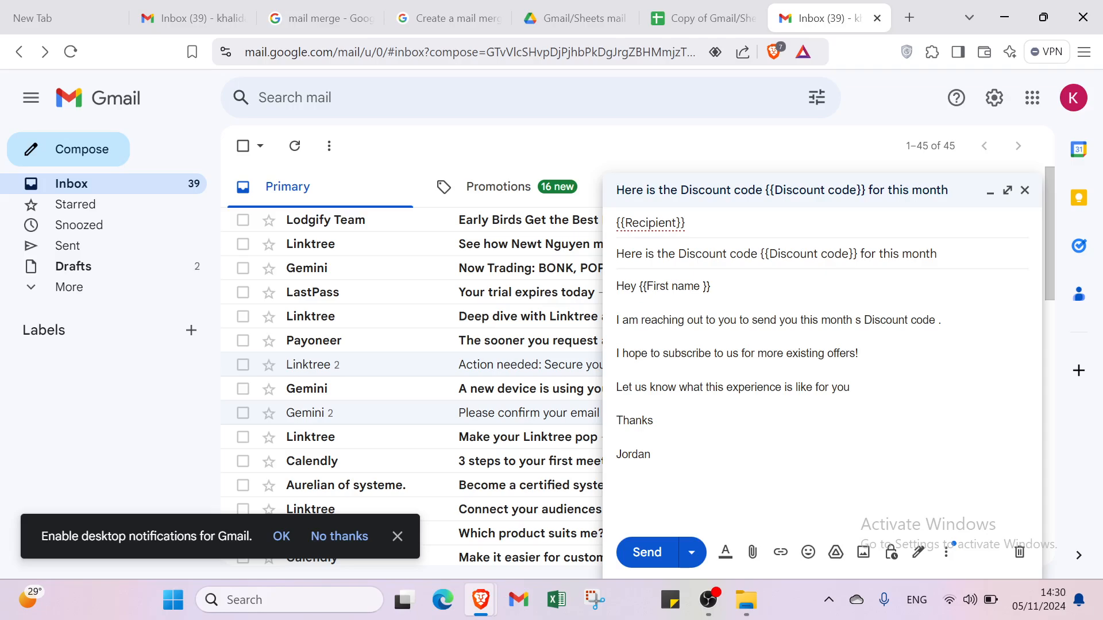
left_click(665, 553)
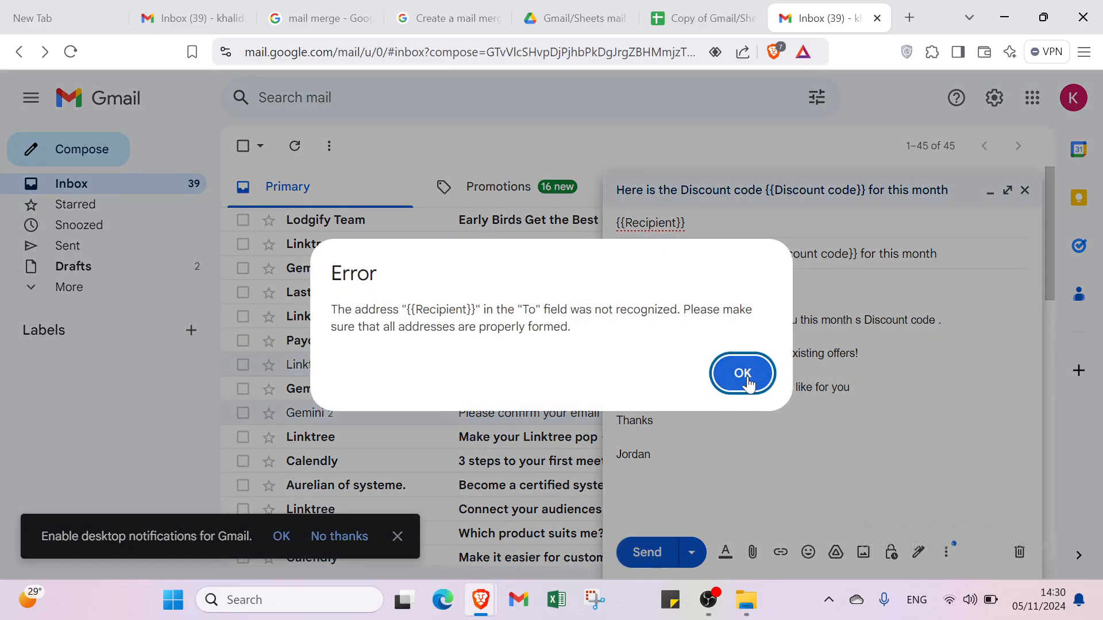
left_click(742, 374)
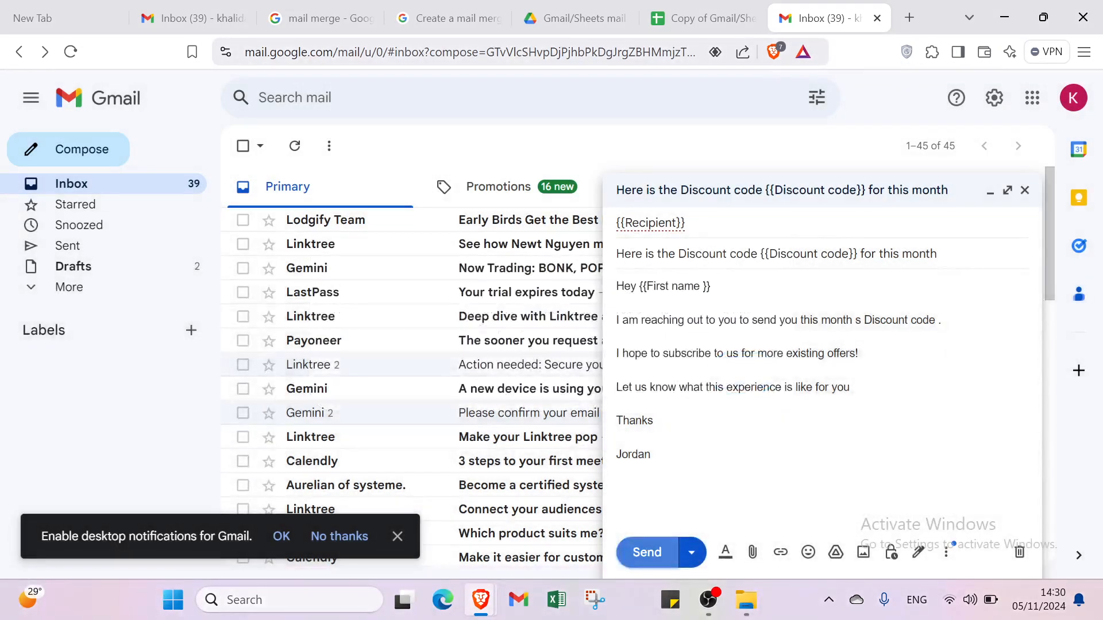
Start Mail Merge's Send Emails script from the copied spreadsheet, proceed to its authorization sign-in, and close it without choosing an account
left_click(746, 6)
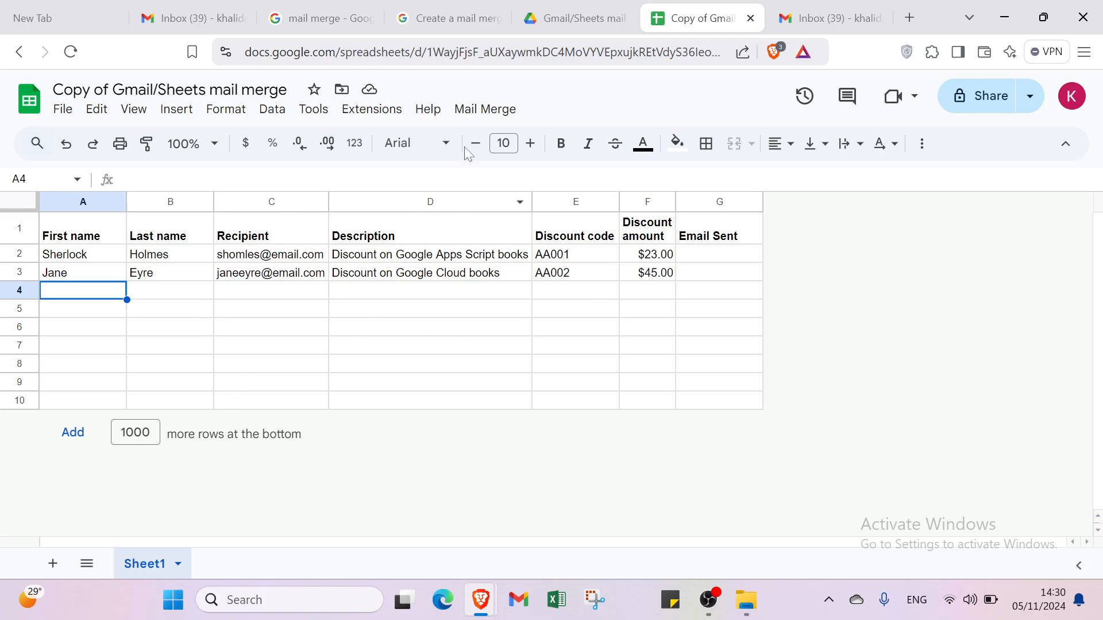
left_click(492, 111)
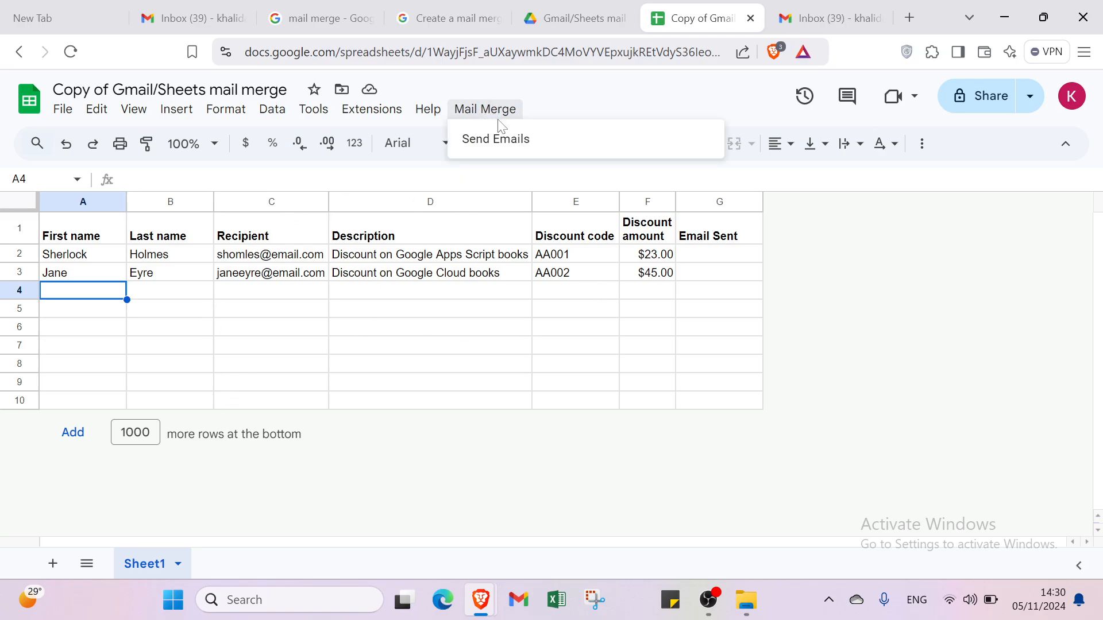
left_click(503, 140)
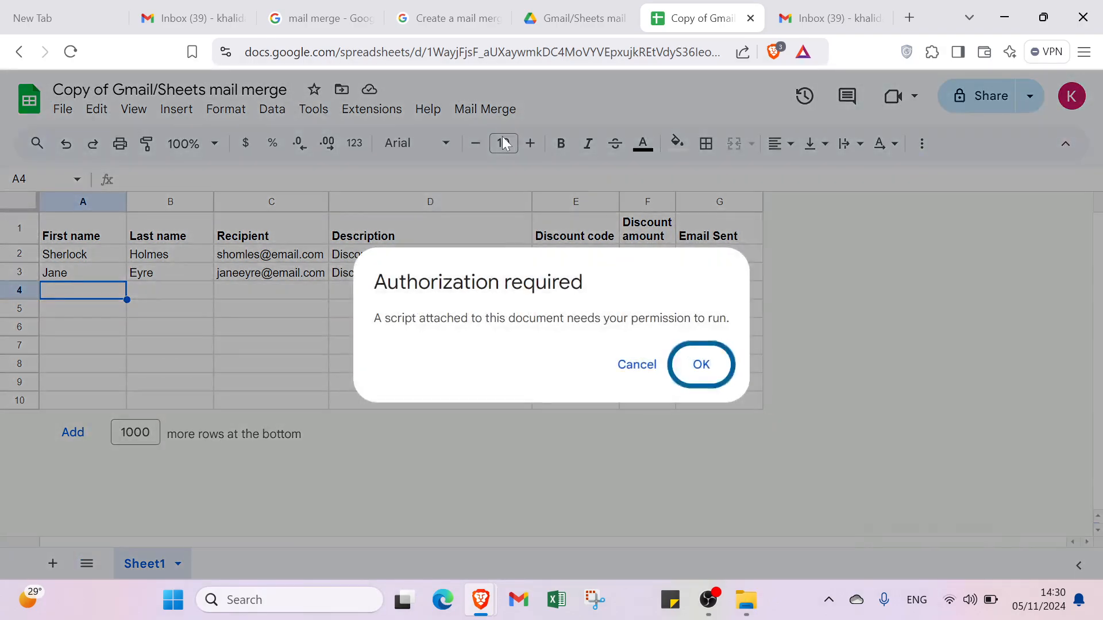
left_click(705, 363)
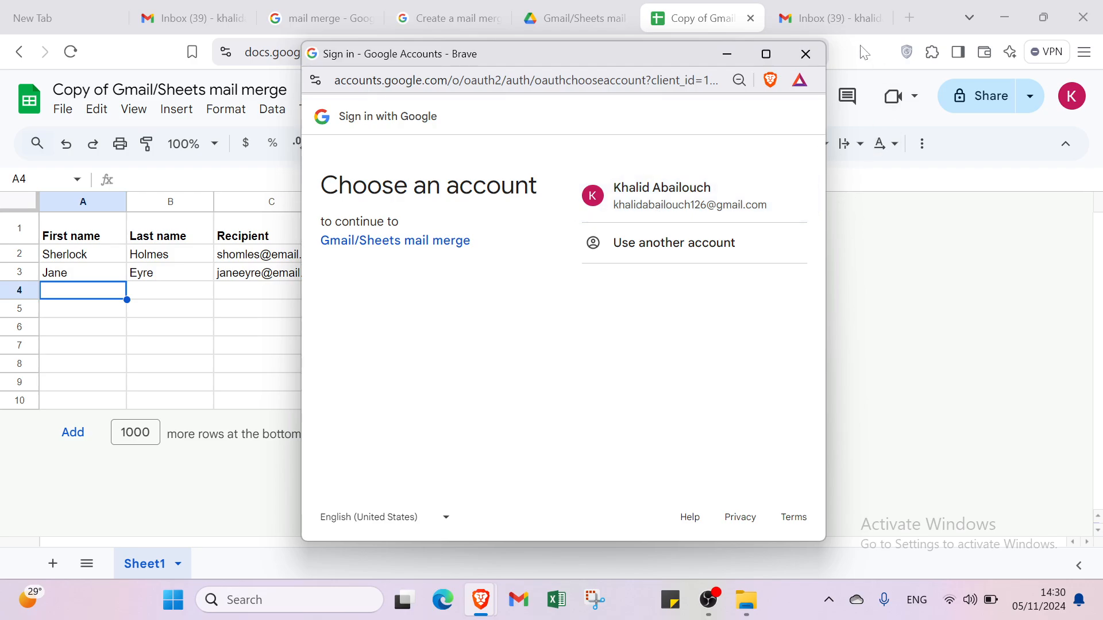
left_click(814, 53)
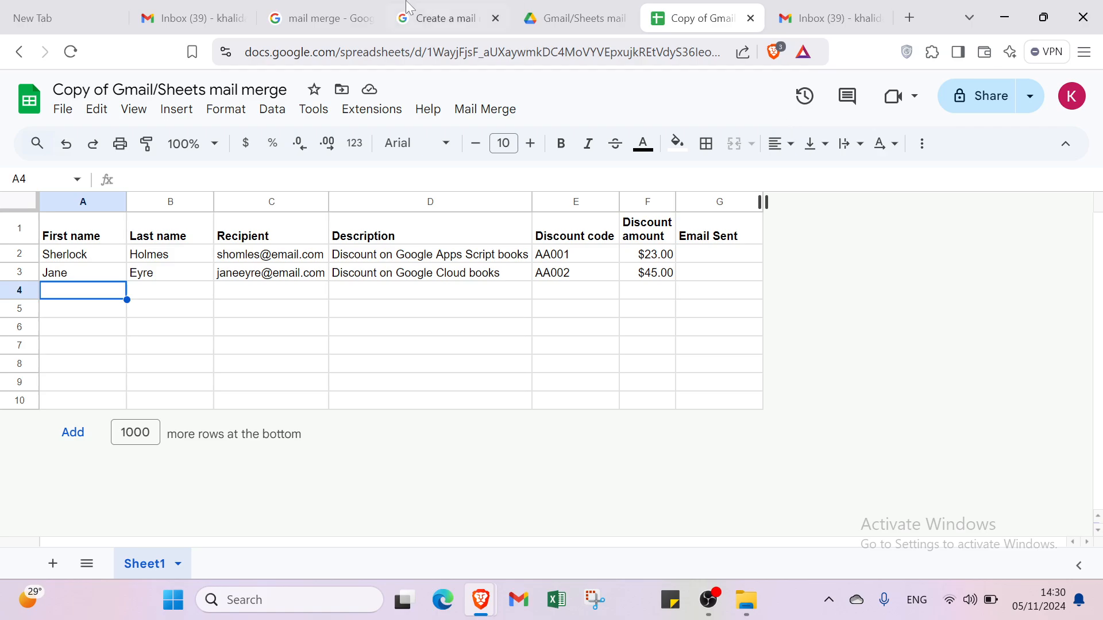
left_click(85, 16)
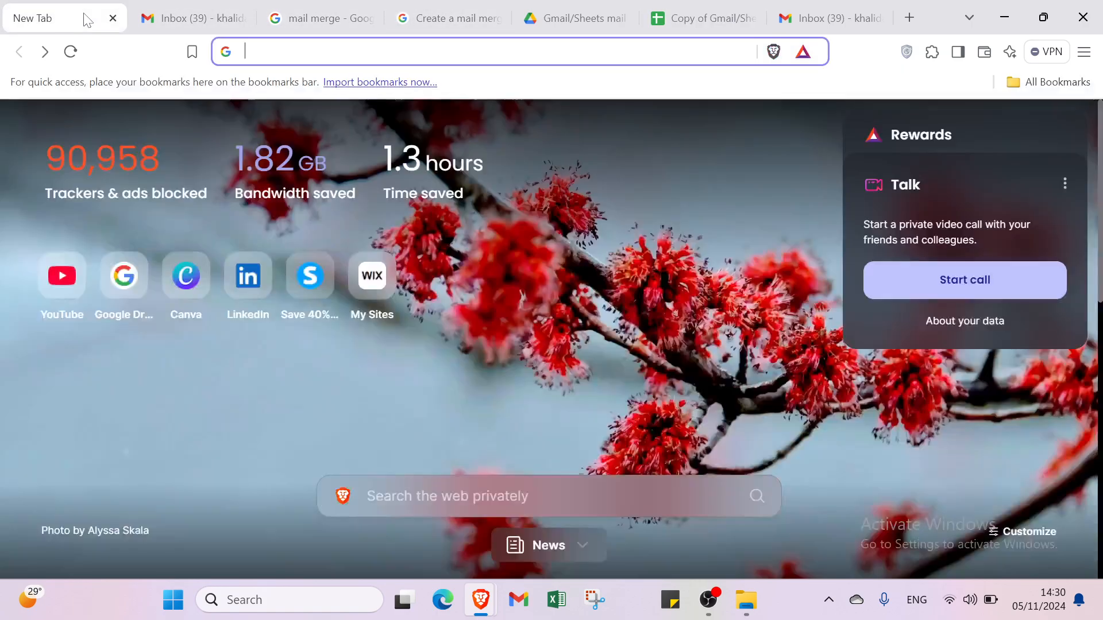